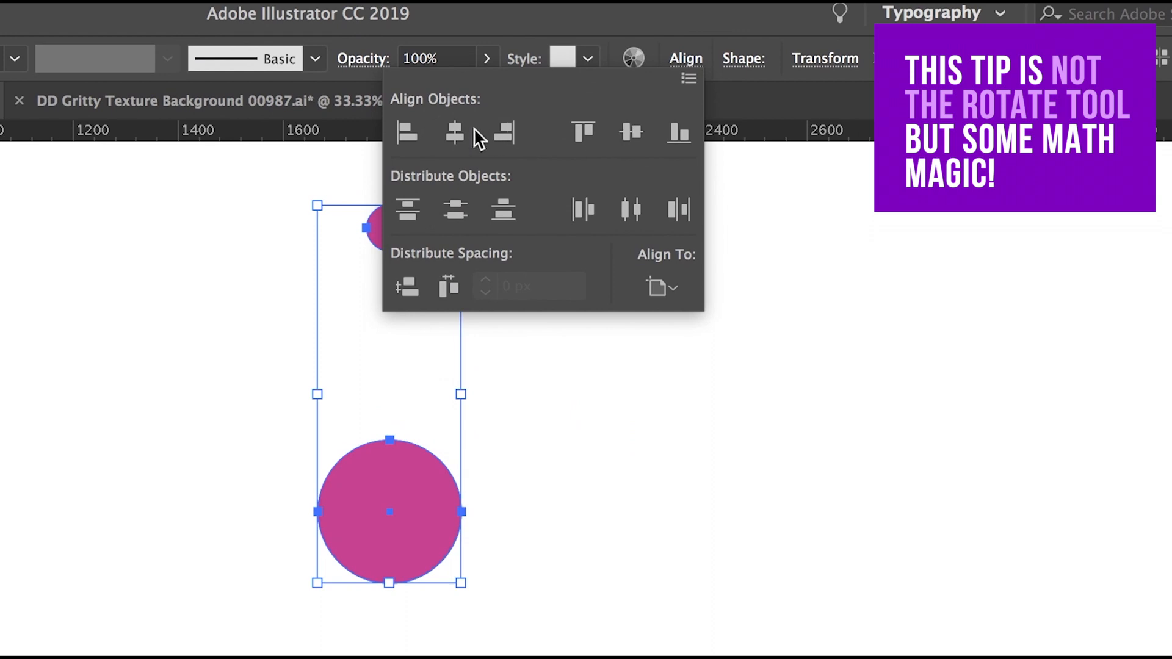
Step: Make the two selected circles align relative to the selection instead of the artboard, and deselect them
{"action": "left_click", "coordinate": [674, 294]}
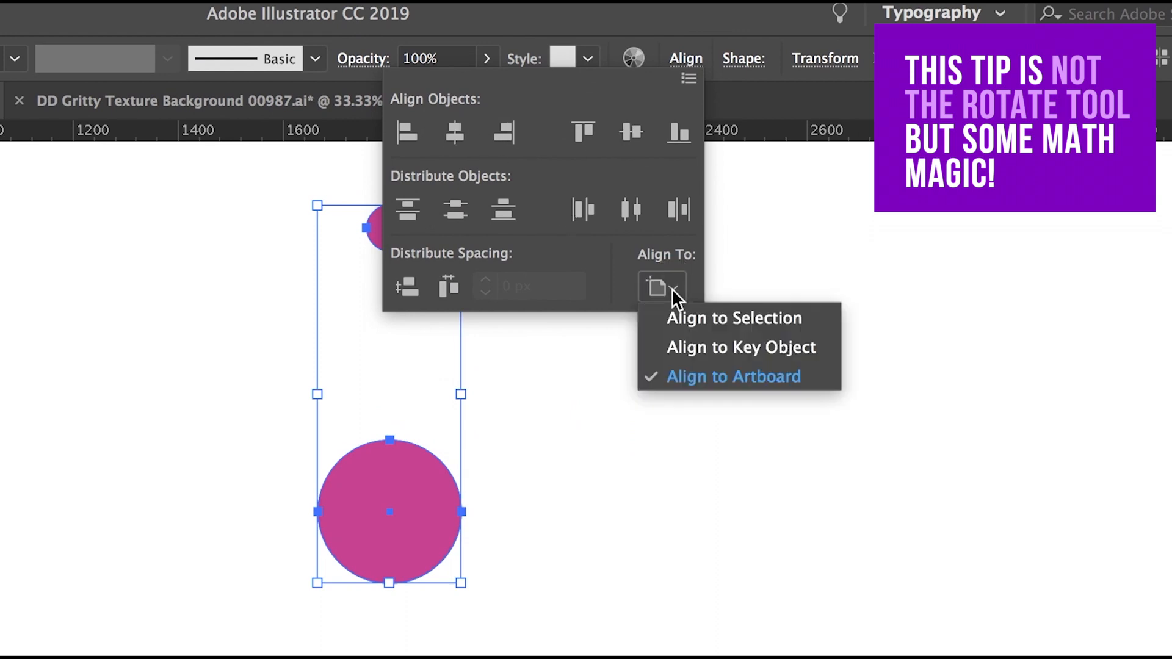
{"action": "left_click", "coordinate": [708, 320]}
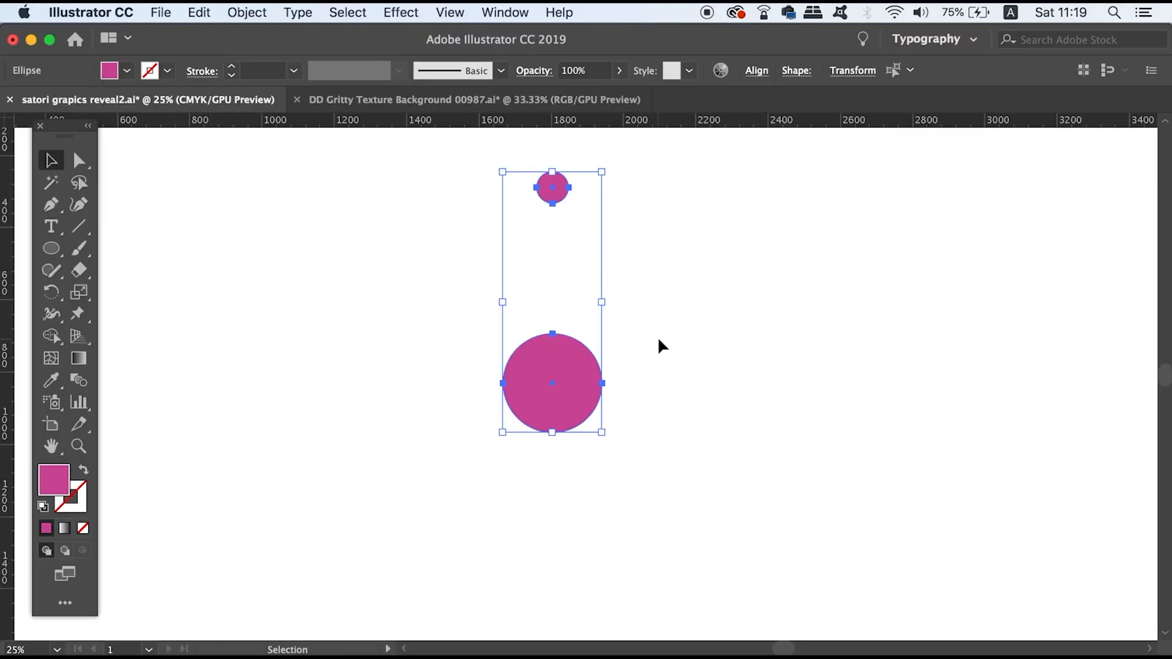
{"action": "left_click", "coordinate": [660, 346]}
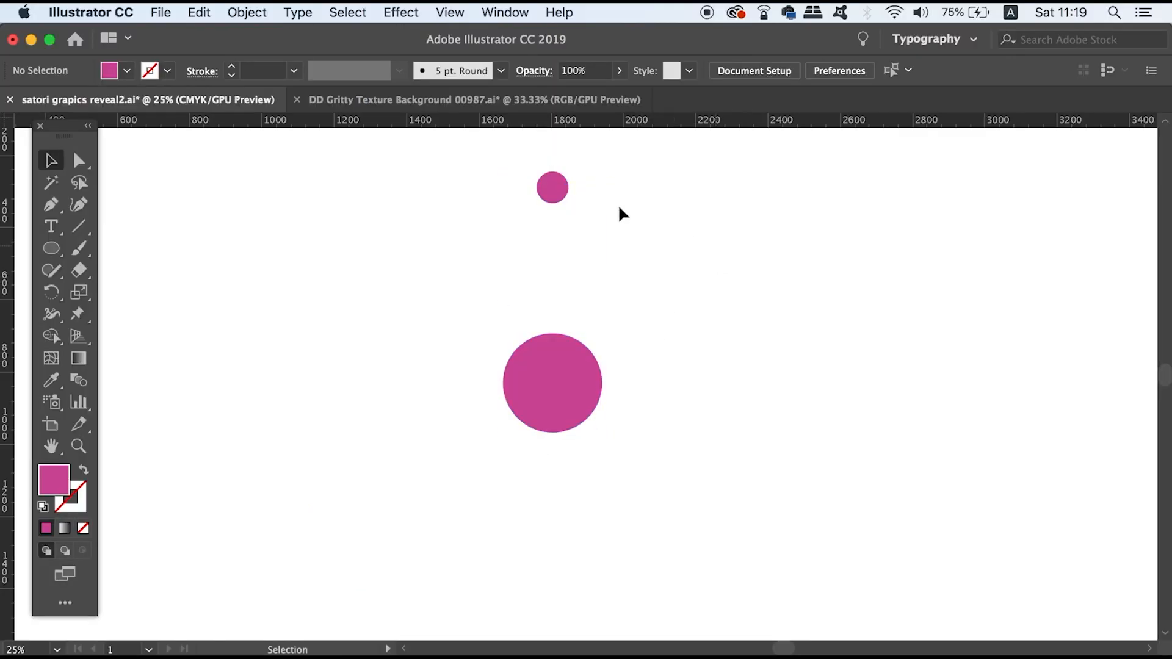
Step: Create a copy of the small circle rotated about the large circle's centre by an angle of 360/20
{"action": "left_click", "coordinate": [555, 194]}
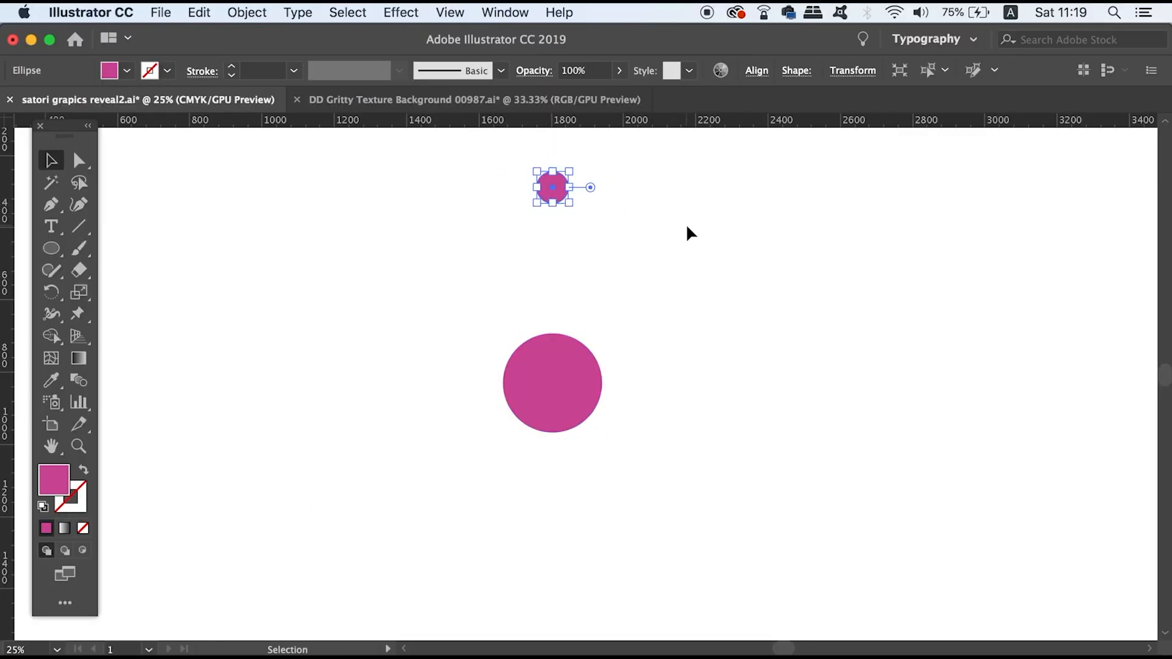
{"action": "key", "text": "r"}
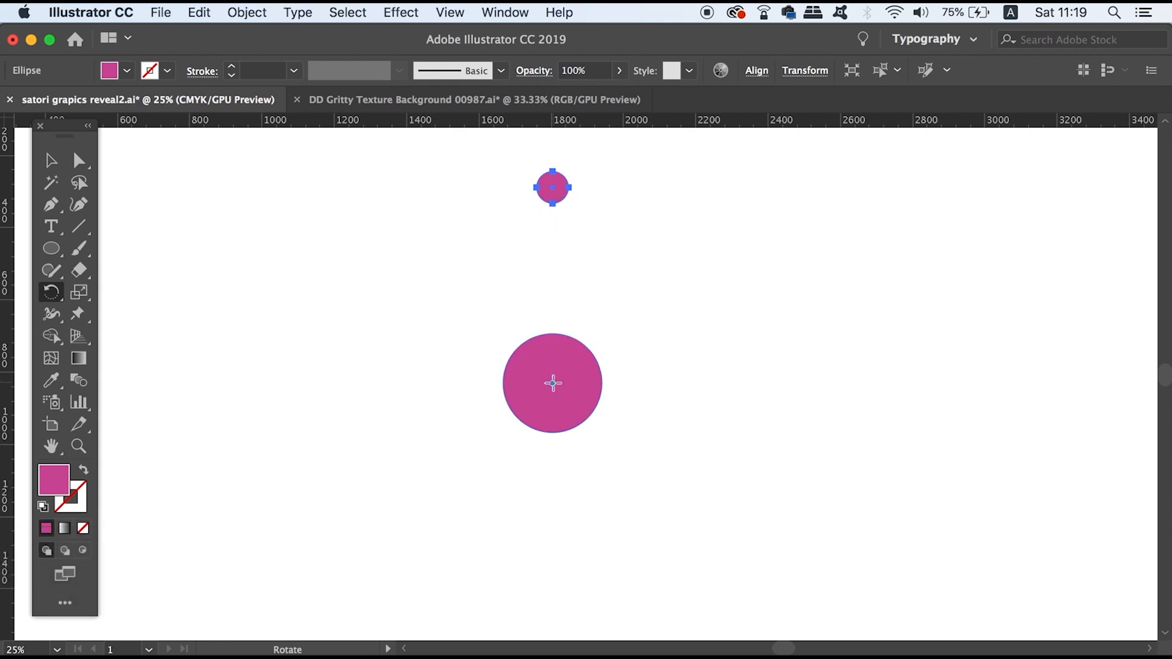
{"action": "left_click", "coordinate": [553, 384], "text": "alt"}
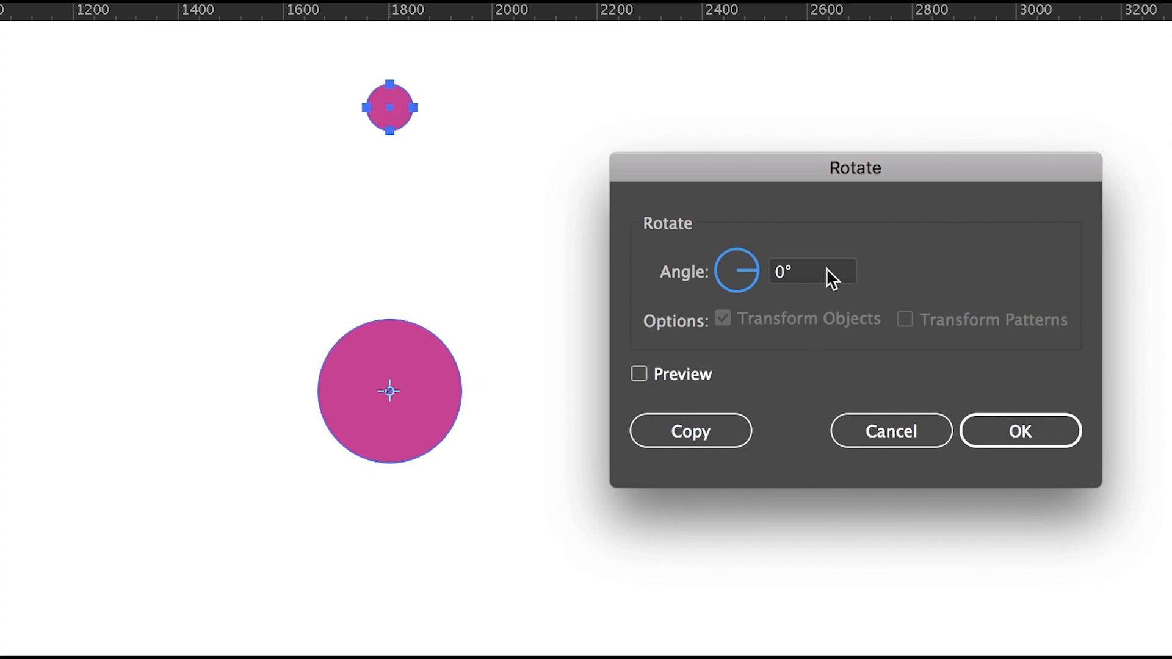
{"action": "left_click", "coordinate": [814, 269]}
{"action": "type", "text": "3"}
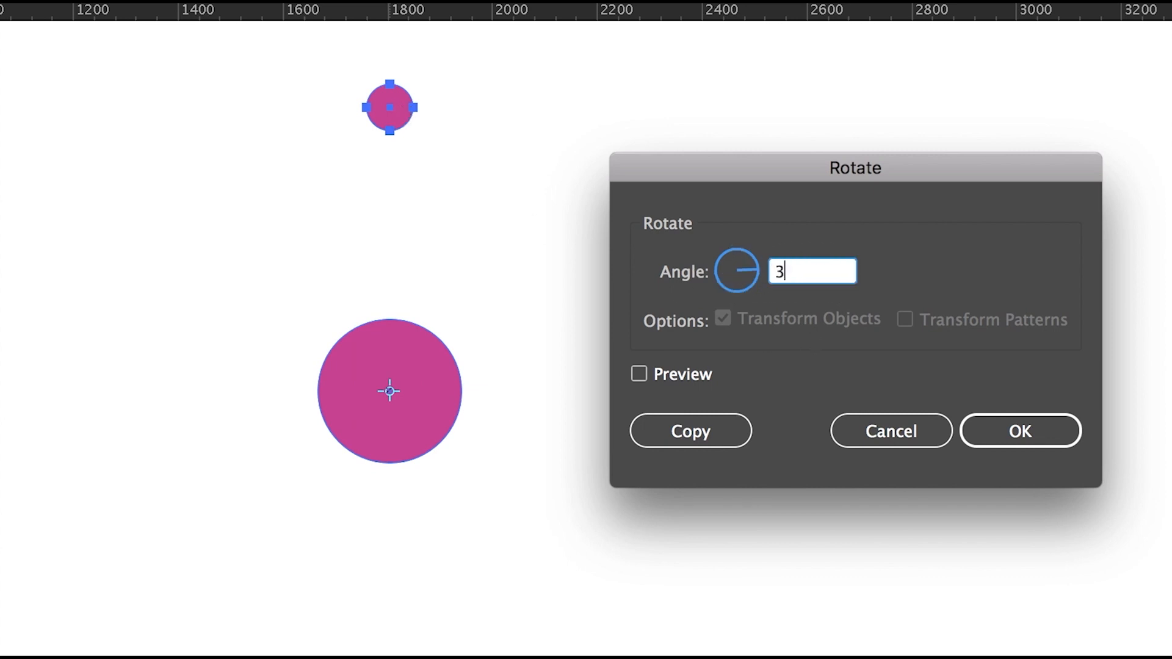
{"action": "type", "text": "60/20"}
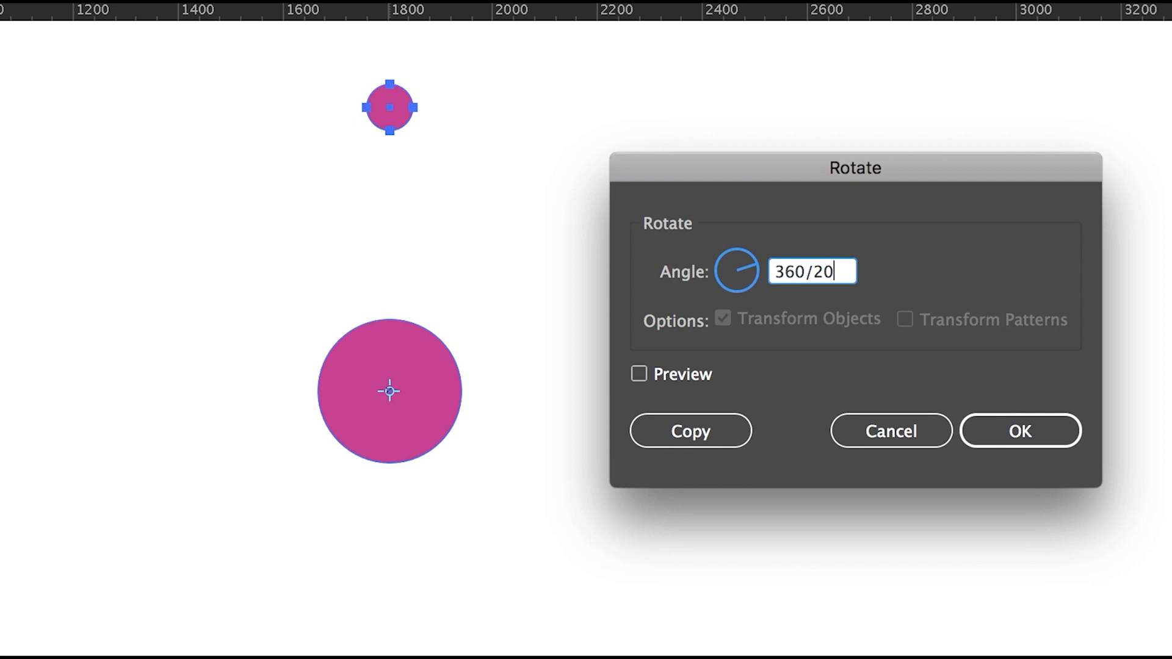
{"action": "left_click", "coordinate": [684, 375]}
{"action": "left_click", "coordinate": [684, 375]}
{"action": "left_click", "coordinate": [723, 421]}
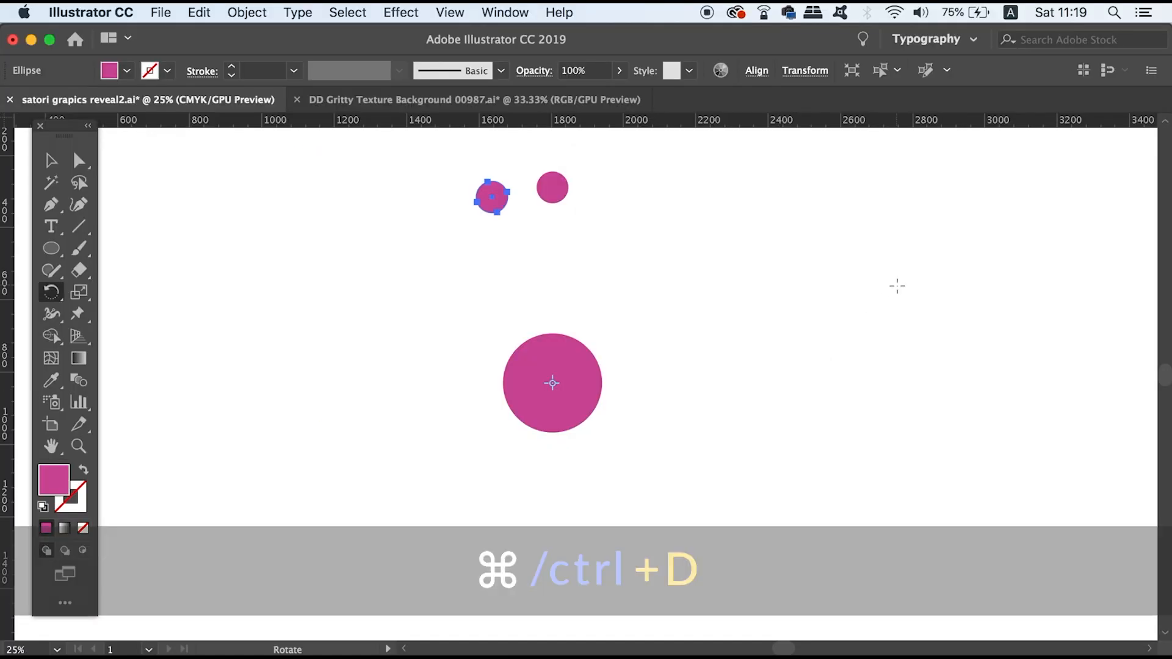
Step: Repeat the rotated copy until 20 small circles form a complete ring around the large circle, and deselect
{"action": "key", "text": "super+d"}
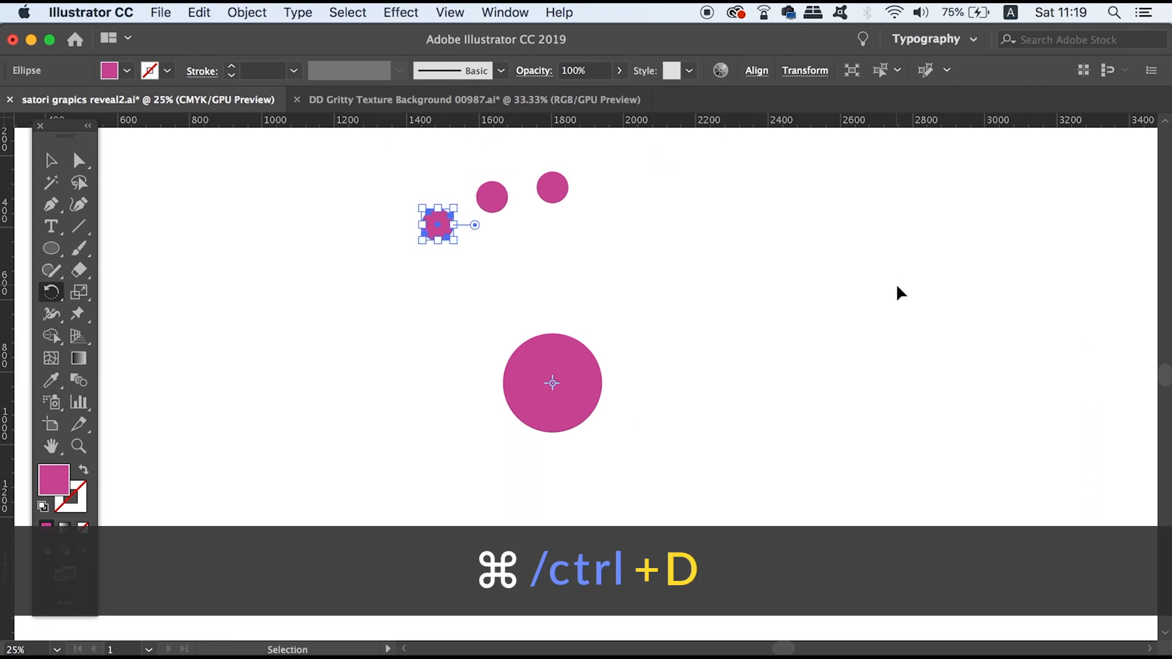
{"action": "key", "text": "super+d"}
{"action": "key", "text": "super+d"}
{"action": "key", "text": "super+d"}
{"action": "key", "text": "super+d"}
{"action": "key", "text": "super+d"}
{"action": "key", "text": "super+d"}
{"action": "key", "text": "super+d"}
{"action": "key", "text": "super+d"}
{"action": "key", "text": "super+d"}
{"action": "key", "text": "super+d"}
{"action": "key", "text": "super+d"}
{"action": "key", "text": "super+d"}
{"action": "key", "text": "super+d"}
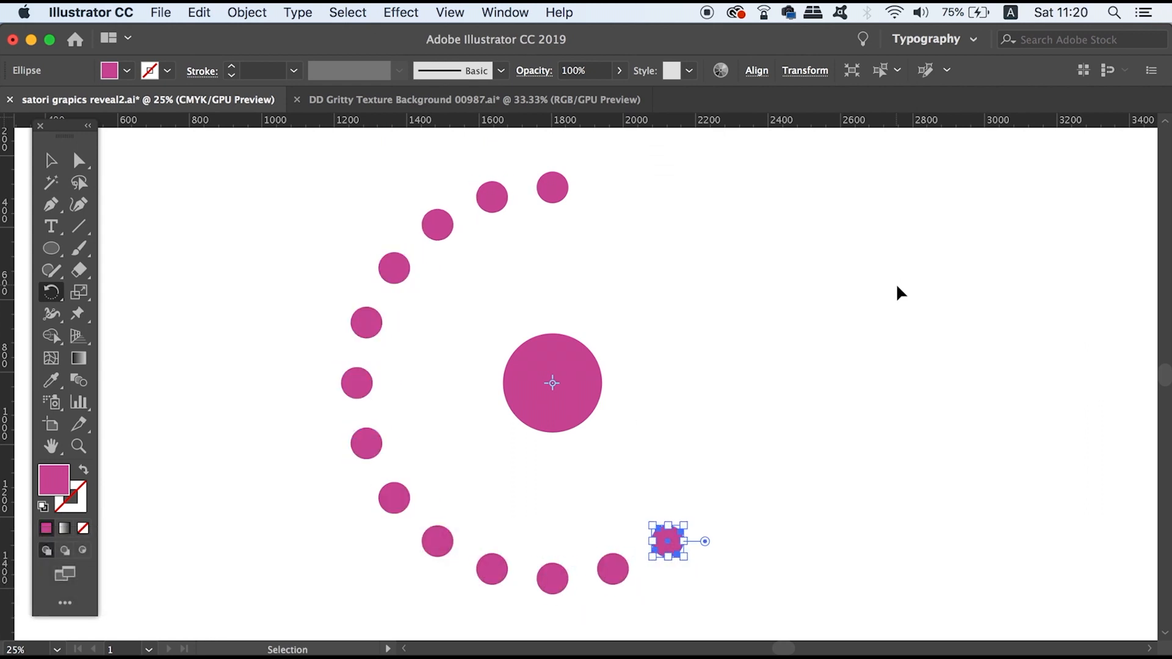
{"action": "key", "text": "super+d"}
{"action": "key", "text": "super+d"}
{"action": "key", "text": "super+d"}
{"action": "key", "text": "super+d"}
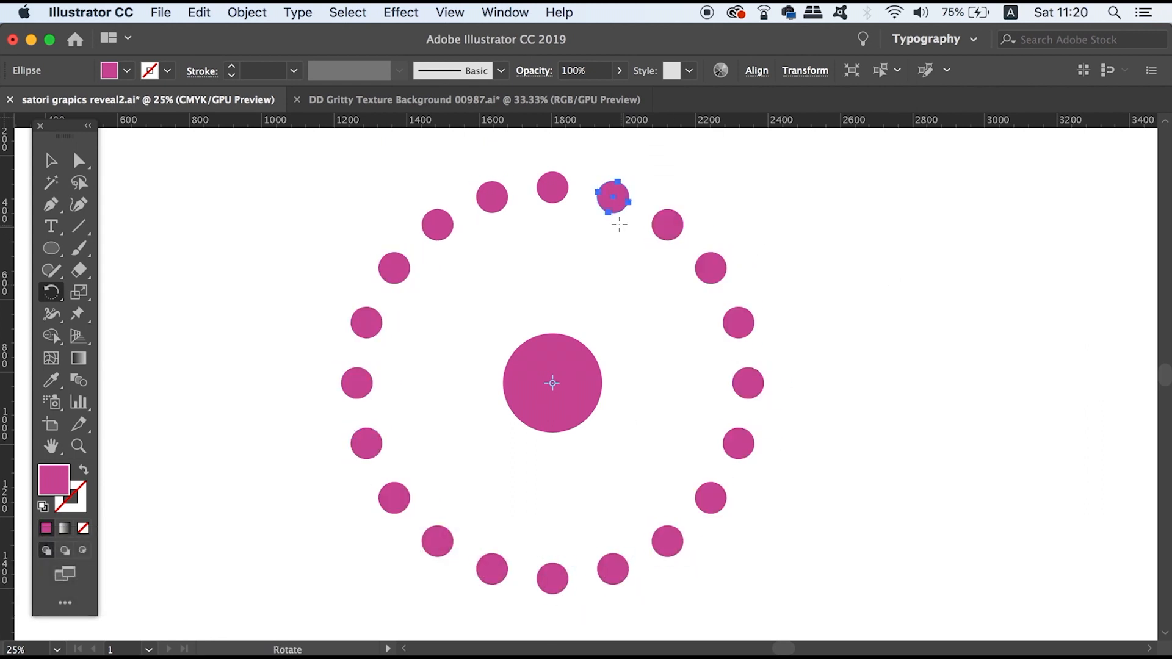
{"action": "key", "text": "v"}
{"action": "left_click", "coordinate": [214, 165]}
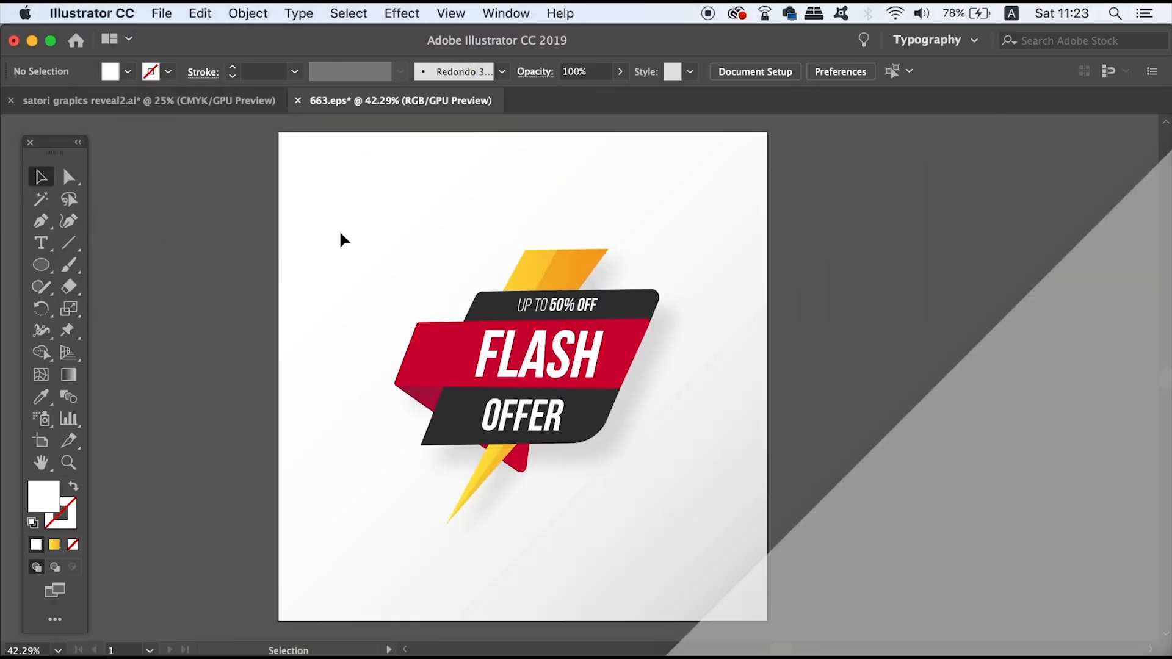
Step: Scale down the whole Flash Offer badge in 663.eps and duplicate it so one copy sits above the other
{"action": "left_click_drag", "start_coordinate": [340, 237], "coordinate": [693, 537]}
{"action": "left_click_drag", "start_coordinate": [694, 243], "coordinate": [640, 300]}
{"action": "left_click_drag", "start_coordinate": [568, 394], "coordinate": [542, 284]}
{"action": "left_click", "coordinate": [704, 341]}
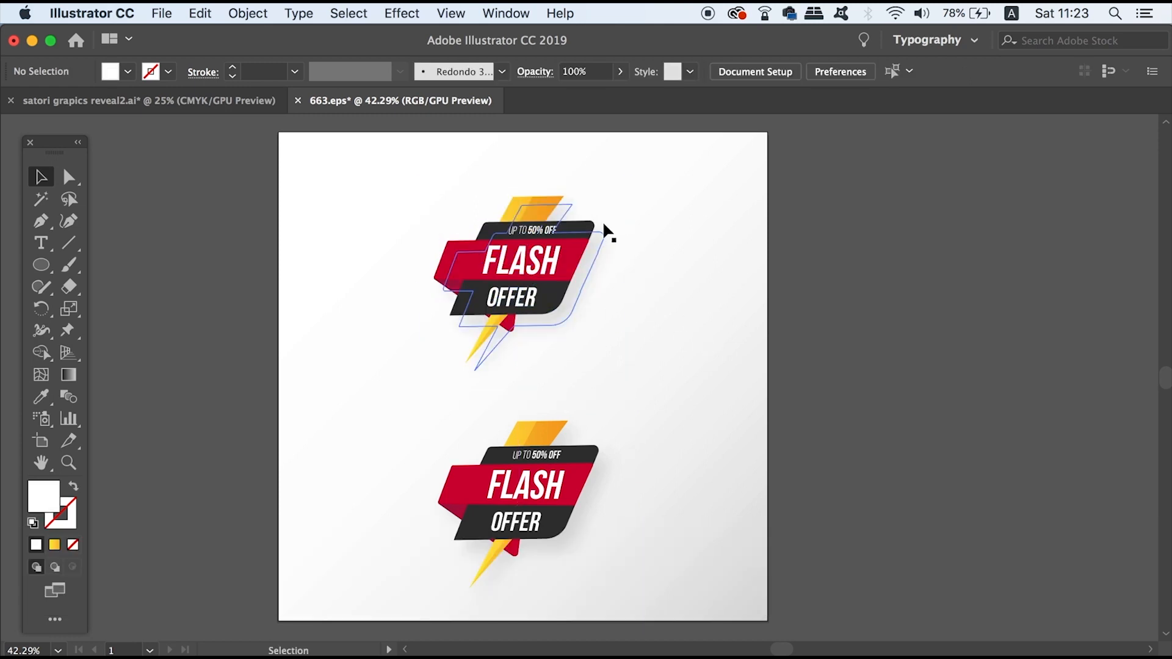
Step: Show the Color Guide and place it beside the artboard
{"action": "scroll", "coordinate": [608, 232], "scroll_direction": "up", "scroll_amount": 1}
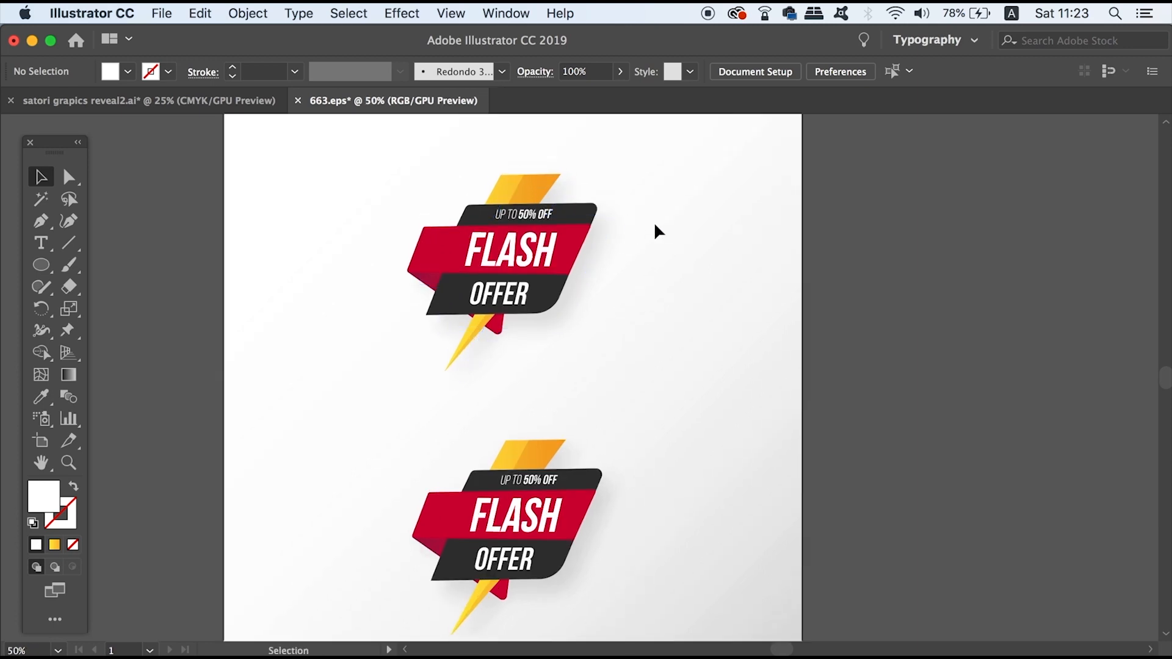
{"action": "left_click", "coordinate": [516, 9]}
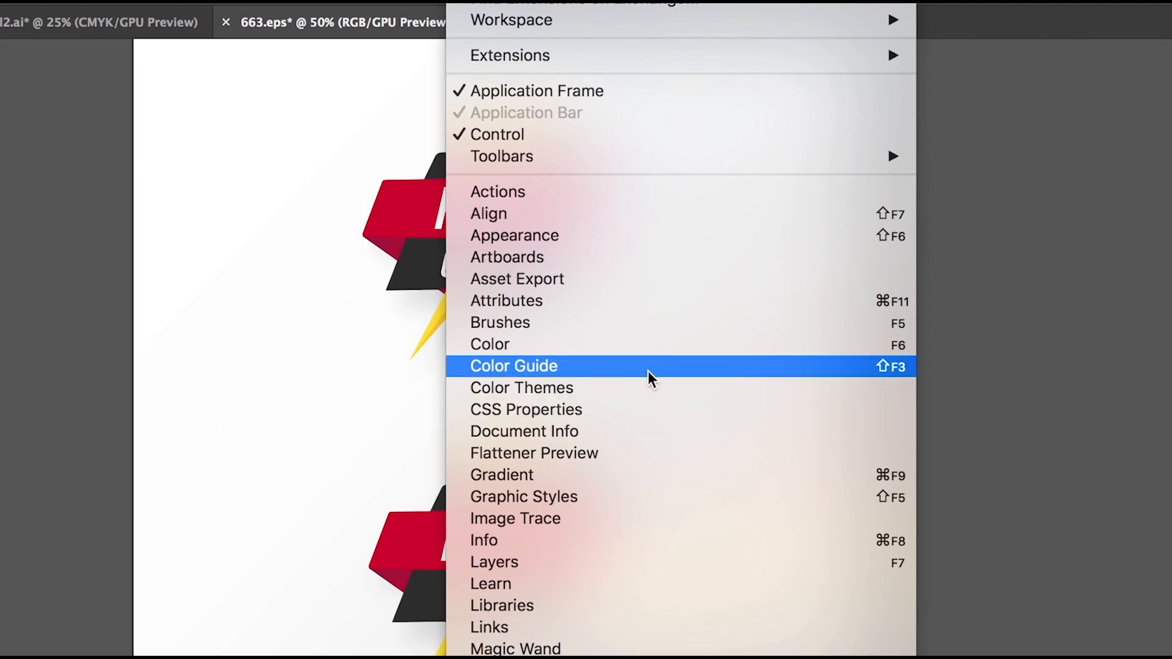
{"action": "left_click", "coordinate": [807, 369]}
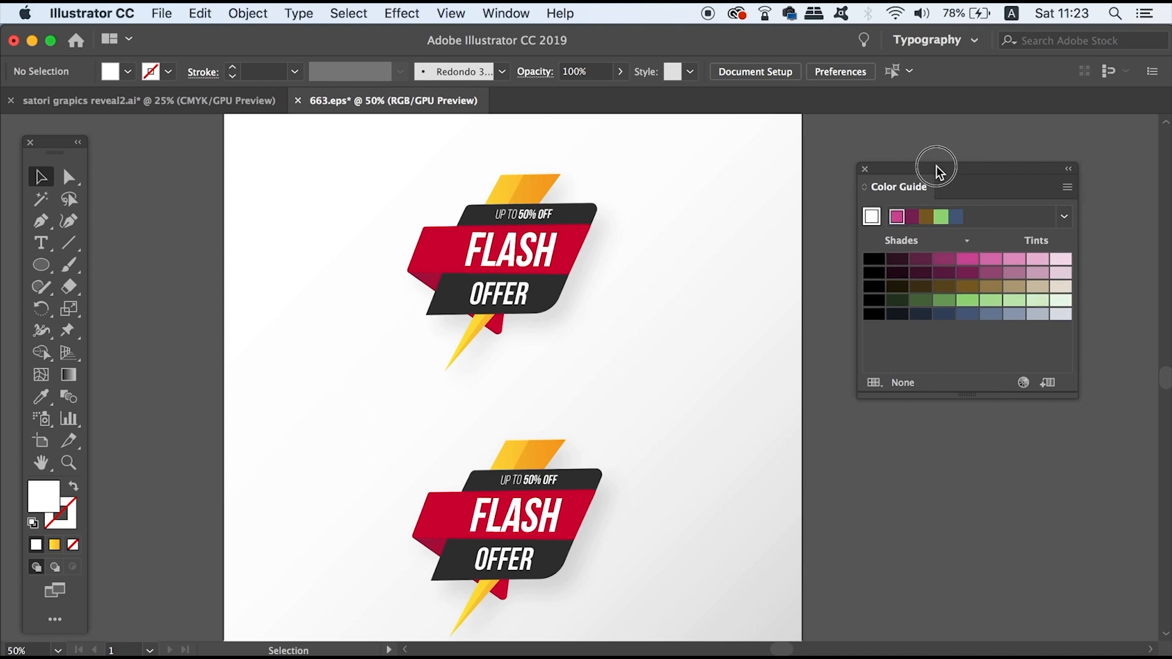
{"action": "left_click_drag", "start_coordinate": [939, 173], "coordinate": [911, 147]}
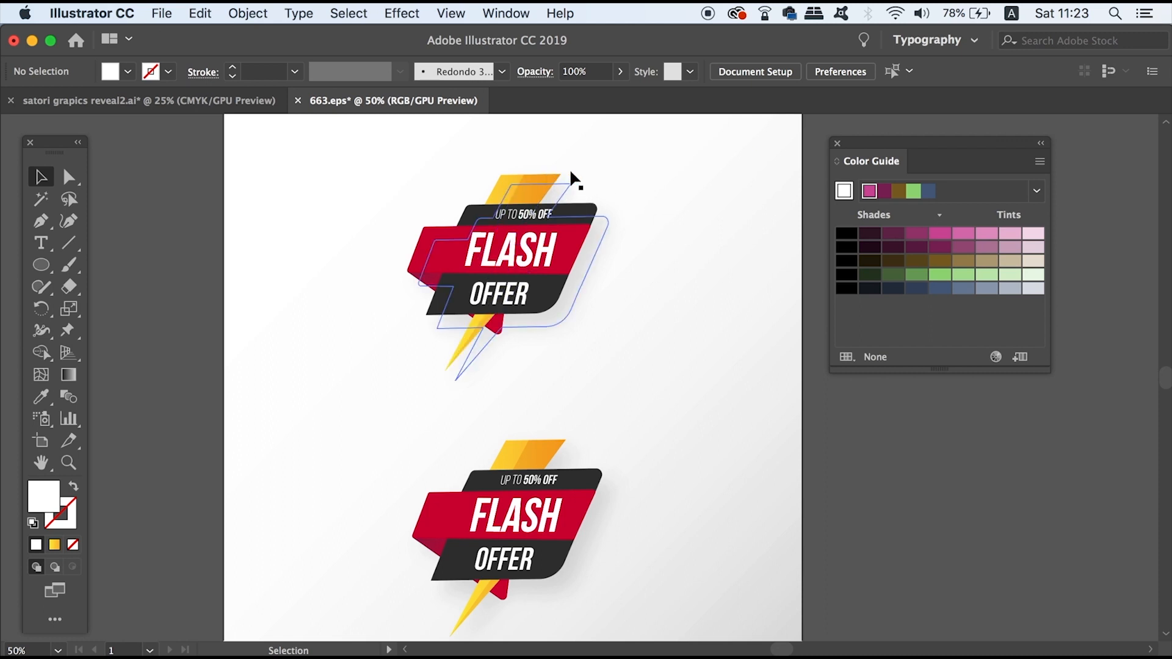
Step: Set the red of the upper badge's FLASH ribbon as the base colour of the Color Guide
{"action": "left_click", "coordinate": [553, 186]}
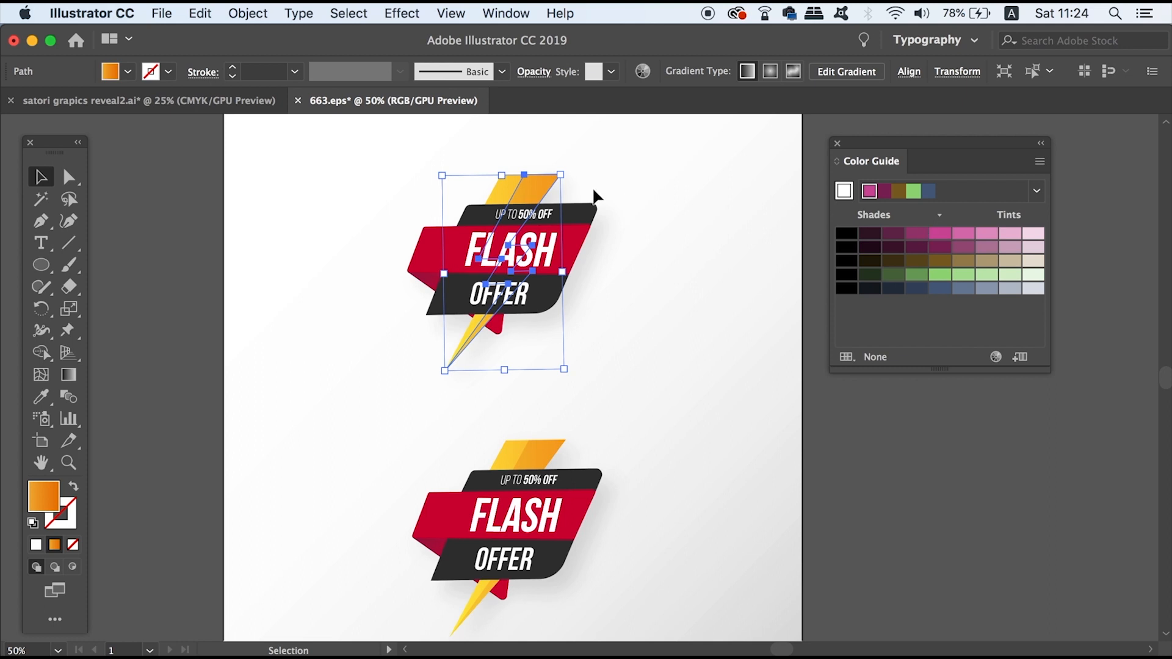
{"action": "left_click", "coordinate": [585, 247]}
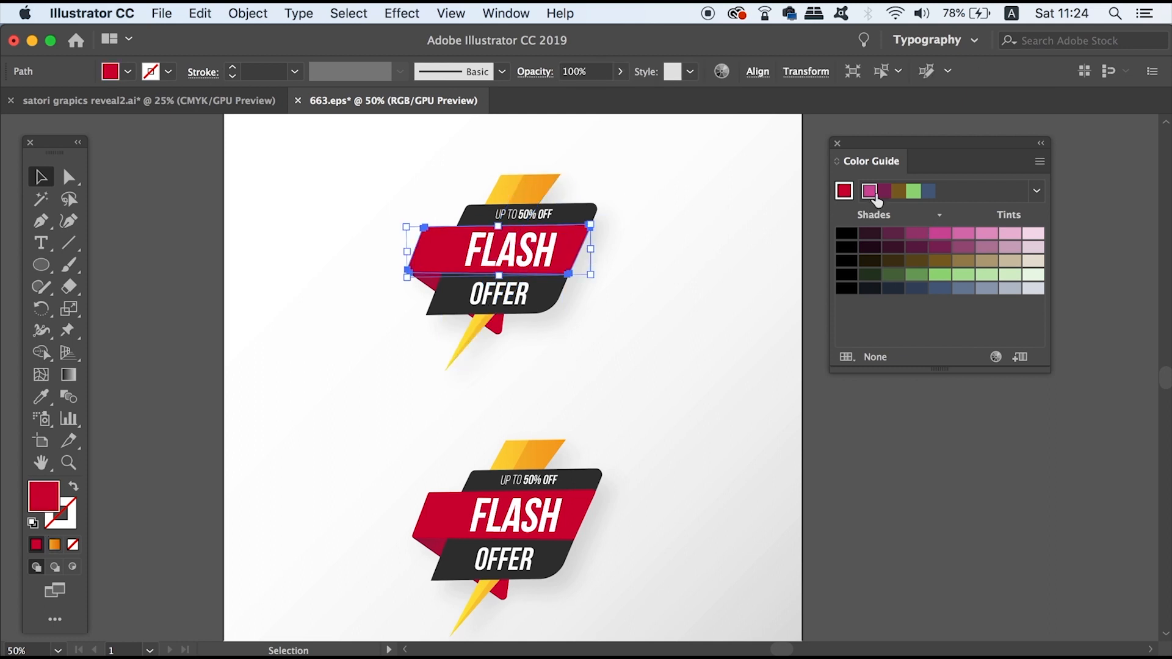
{"action": "left_click", "coordinate": [844, 191]}
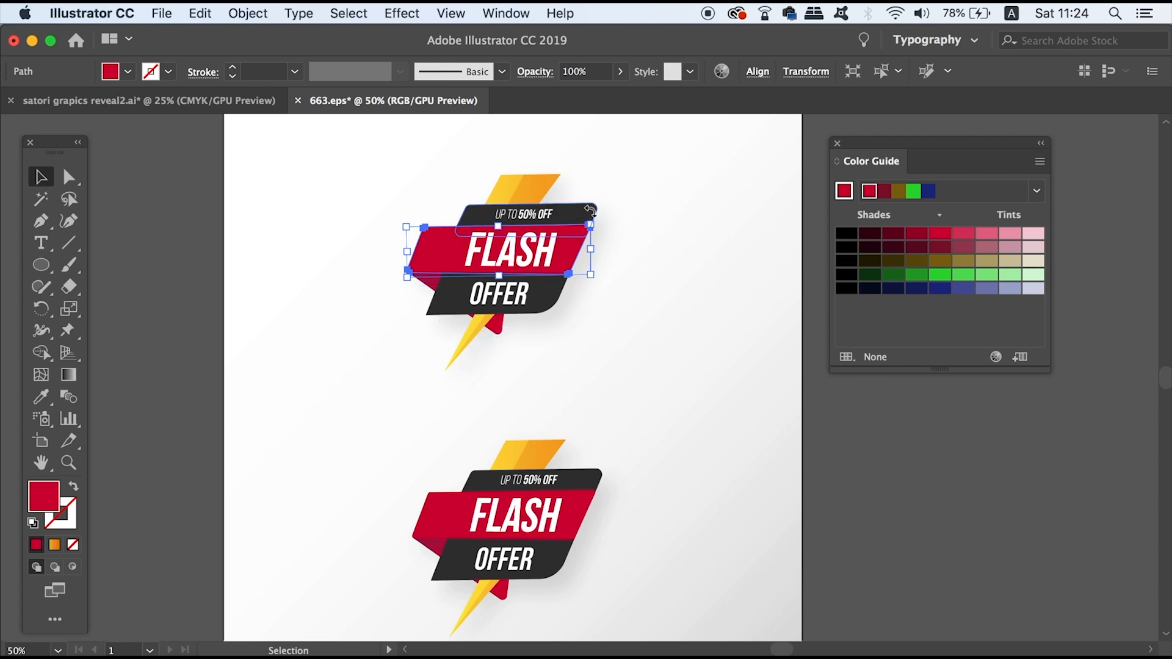
Step: Recolour the upper badge's dark "UP TO 50% OFF" banner with a pink tint from the red row of the Color Guide
{"action": "left_click", "coordinate": [588, 215]}
{"action": "left_click_drag", "start_coordinate": [570, 233], "coordinate": [601, 261]}
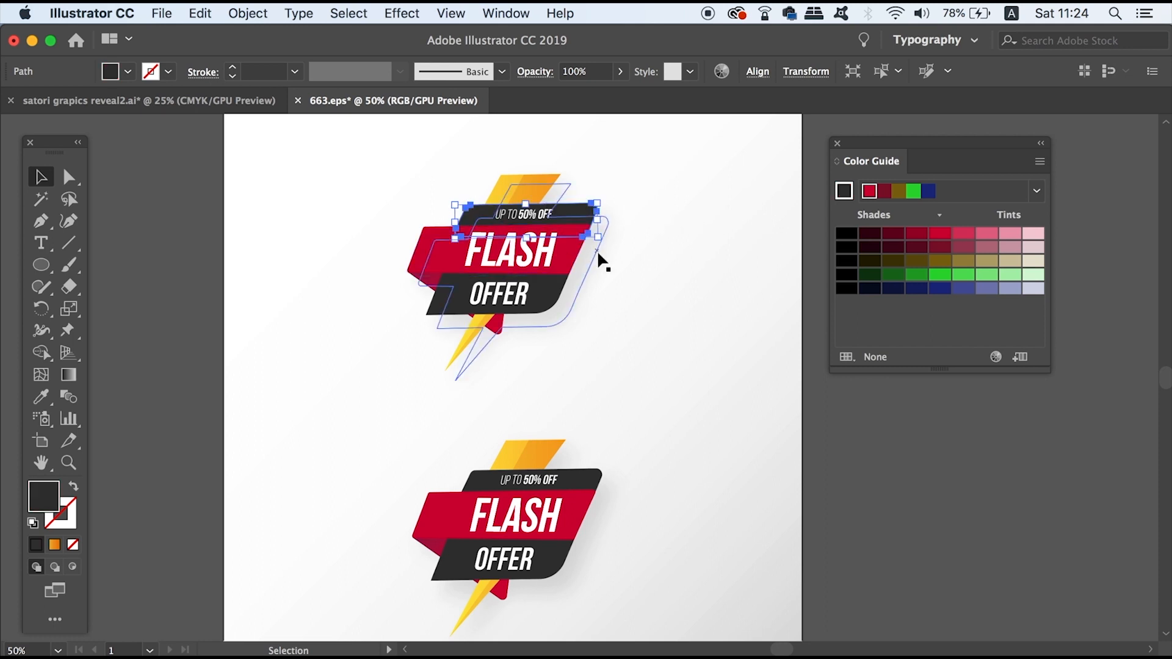
{"action": "key", "text": "i"}
{"action": "left_click", "coordinate": [987, 235]}
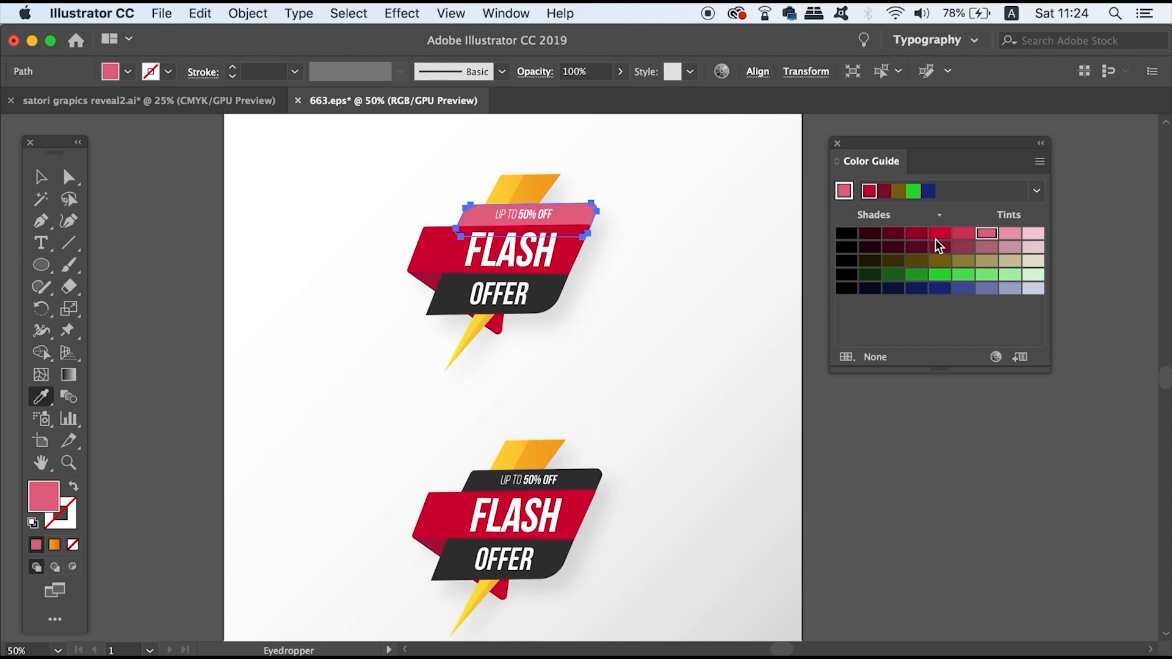
{"action": "key", "text": "v"}
{"action": "left_click", "coordinate": [553, 294]}
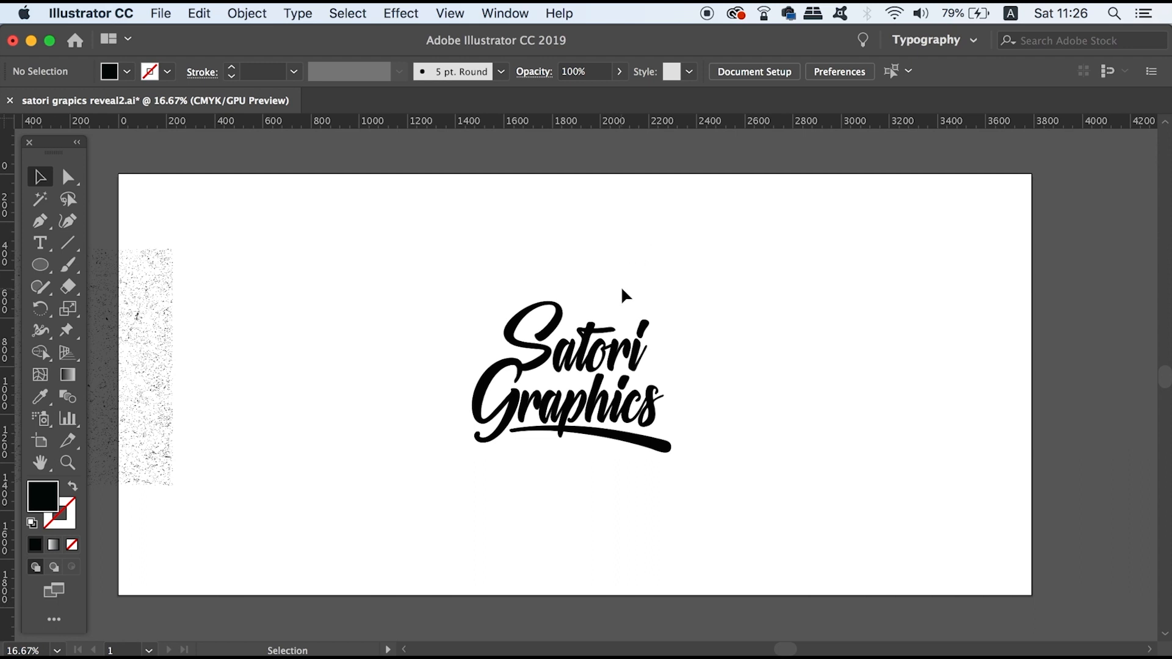
Step: Show the Transparency settings and make an opacity mask for the Satori Graphics lettering
{"action": "left_click", "coordinate": [509, 12]}
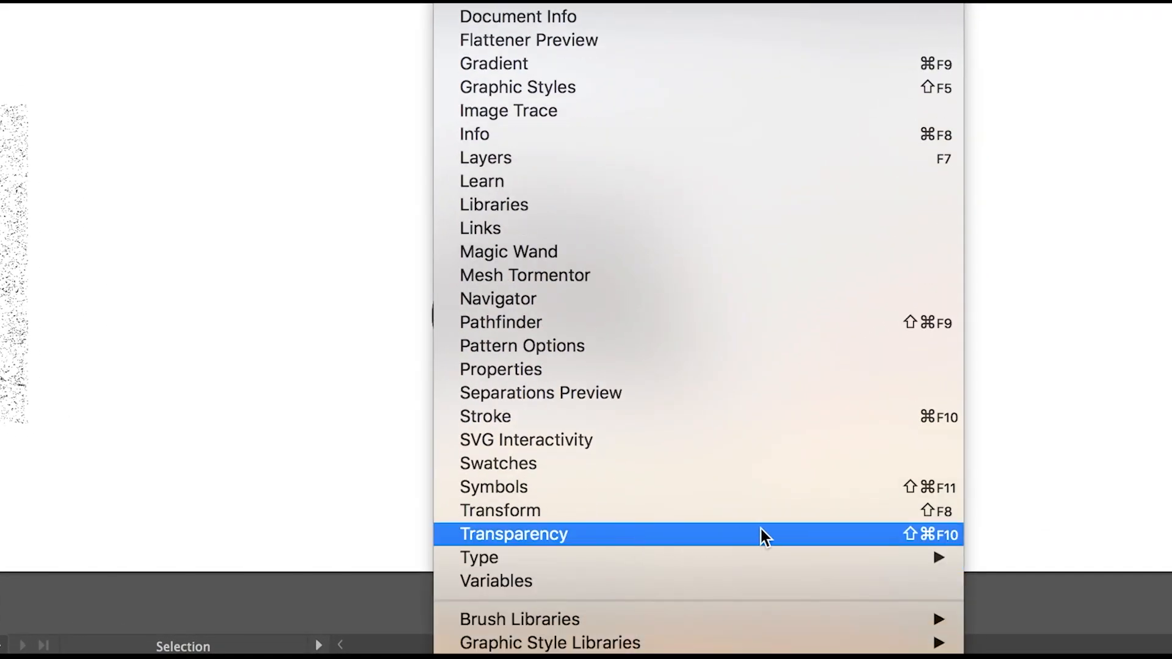
{"action": "left_click", "coordinate": [761, 533]}
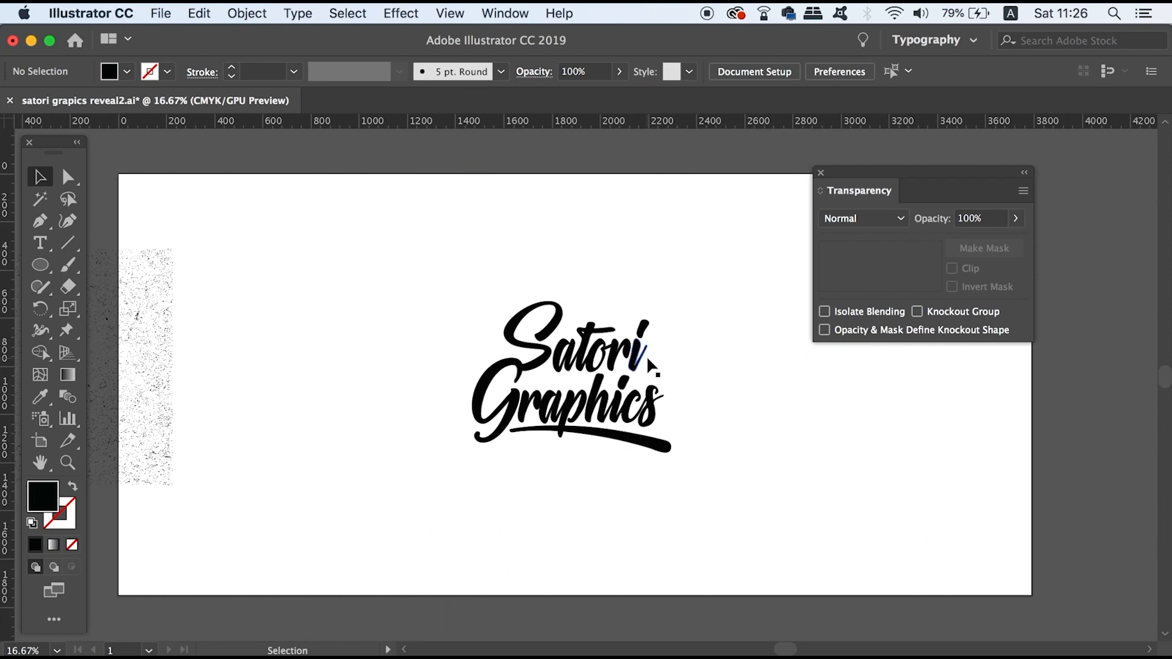
{"action": "left_click", "coordinate": [616, 357]}
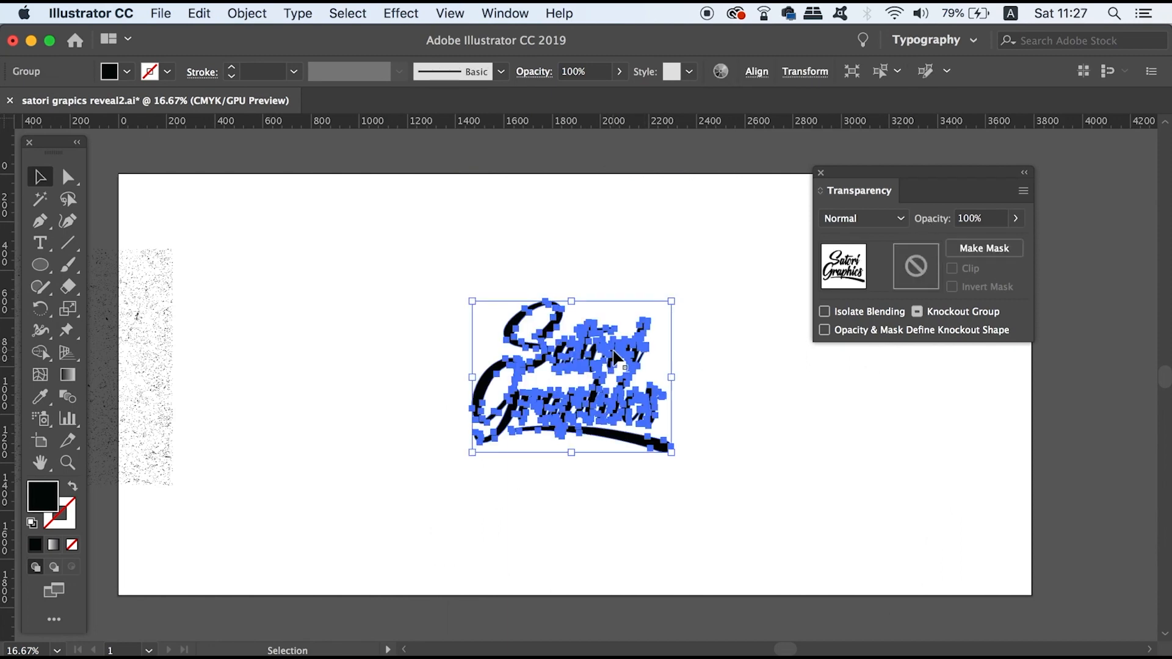
{"action": "left_click", "coordinate": [1007, 249]}
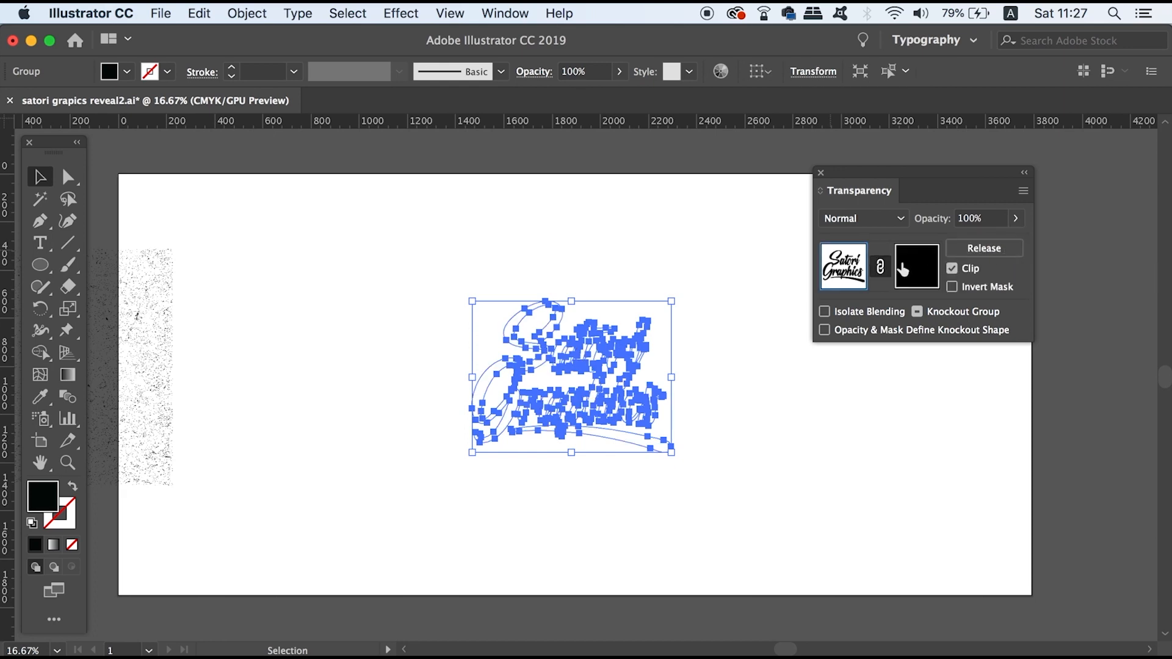
Step: Turn off Clip for the lettering's opacity mask, return to editing the artwork, and deselect
{"action": "left_click", "coordinate": [926, 278]}
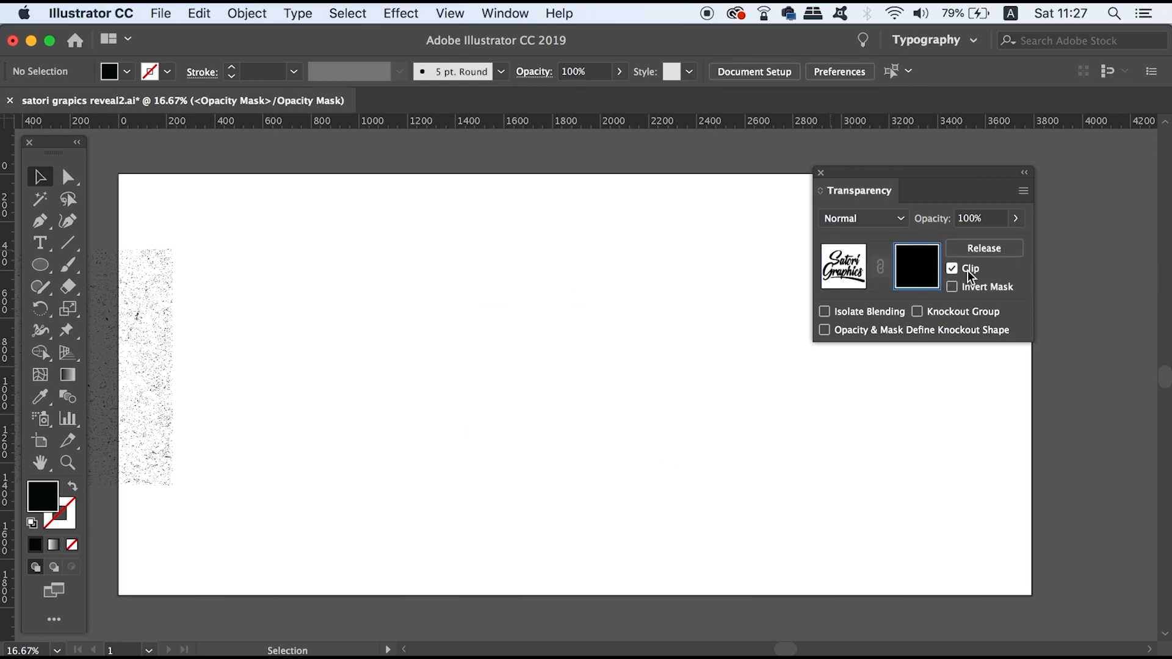
{"action": "left_click", "coordinate": [952, 268]}
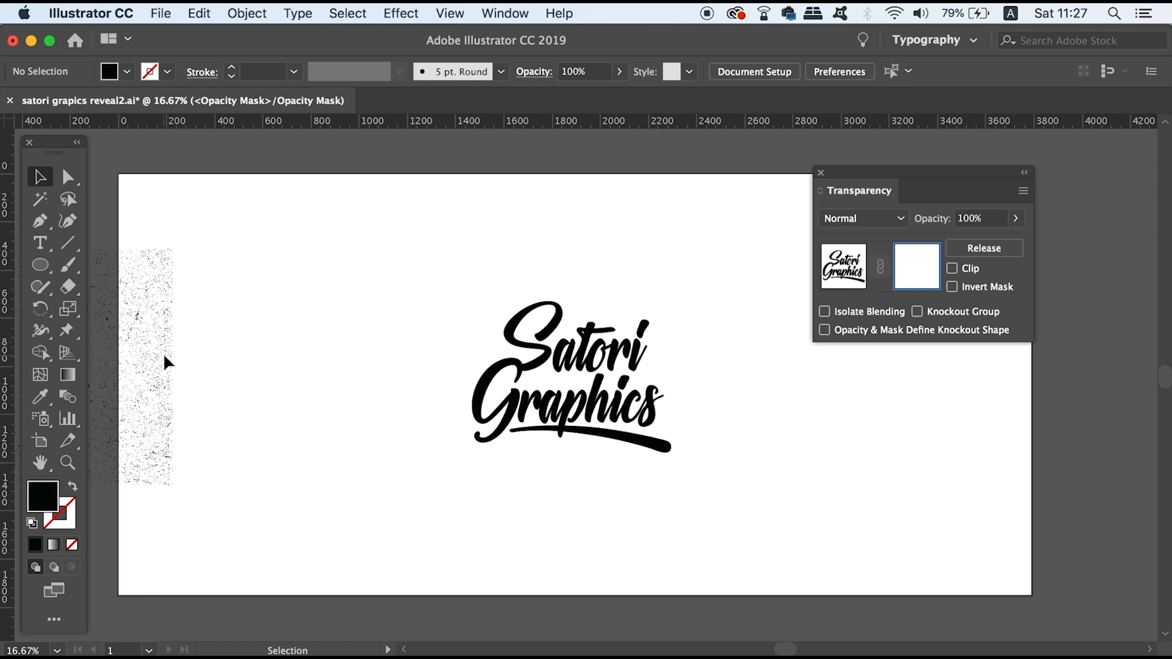
{"action": "left_click", "coordinate": [852, 284]}
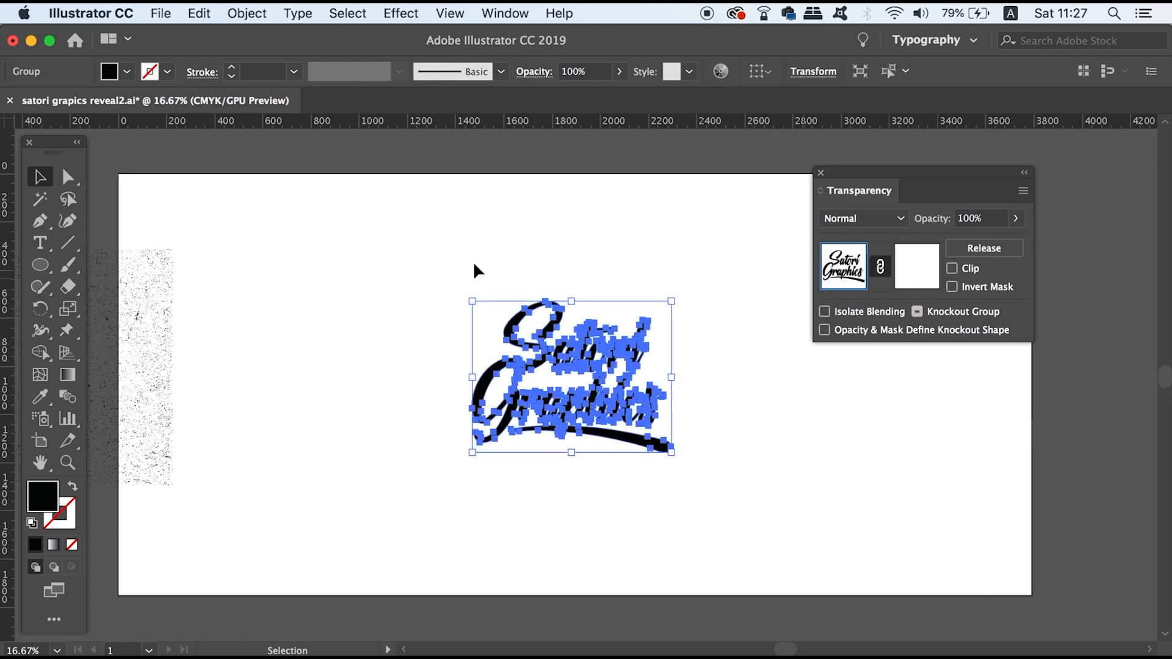
{"action": "left_click", "coordinate": [434, 273]}
Step: Copy the speckled grunge texture at the artboard's left edge
{"action": "left_click", "coordinate": [147, 363]}
{"action": "key", "text": "space"}
{"action": "left_click_drag", "start_coordinate": [179, 363], "coordinate": [474, 367]}
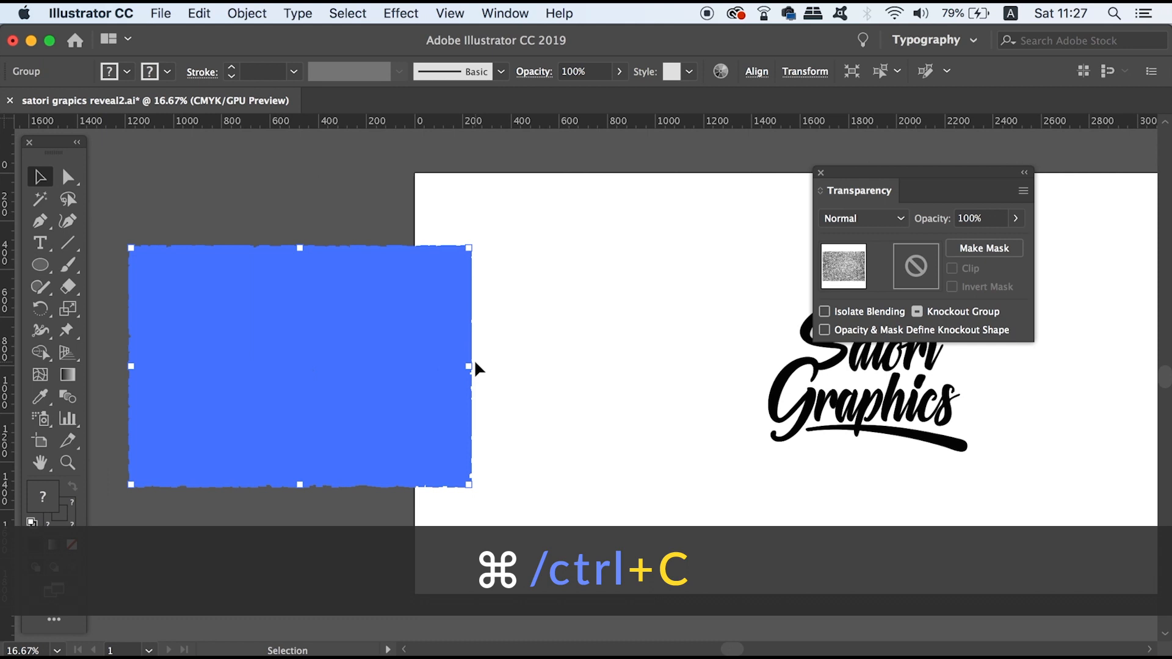
{"action": "key", "text": "space"}
{"action": "left_click_drag", "start_coordinate": [532, 329], "coordinate": [221, 329]}
{"action": "left_click_drag", "start_coordinate": [344, 329], "coordinate": [281, 327]}
Step: Open the Satori Graphics lettering's opacity mask and paste the copied grunge texture into it
{"action": "left_click", "coordinate": [524, 344]}
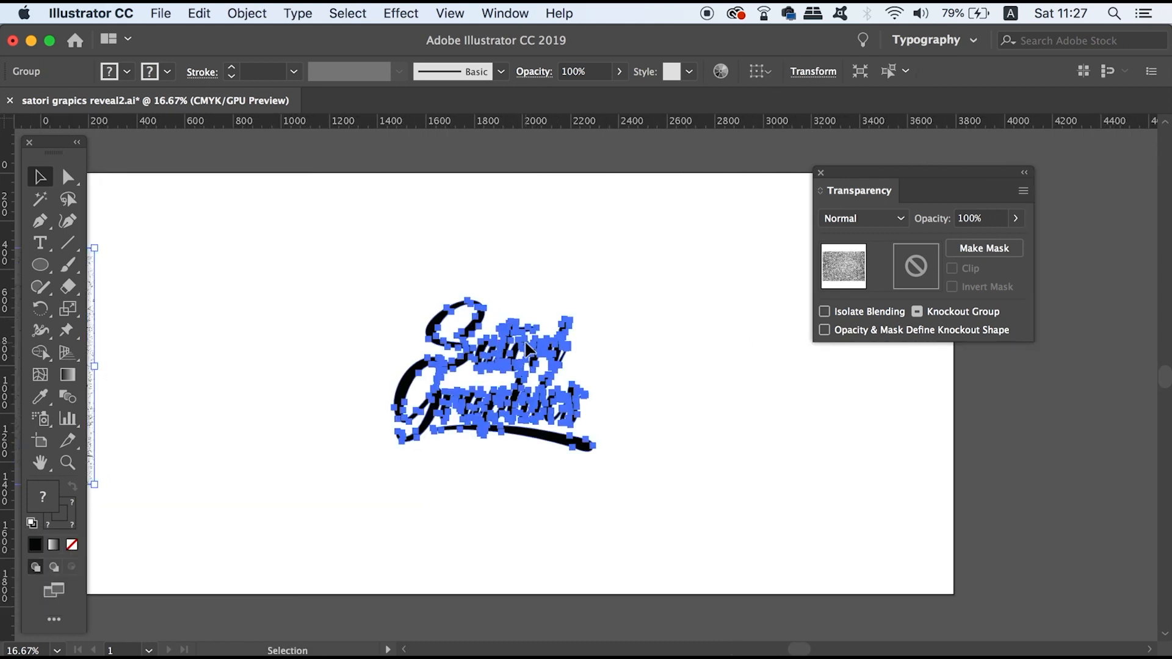
{"action": "left_click", "coordinate": [984, 248]}
{"action": "left_click", "coordinate": [925, 280]}
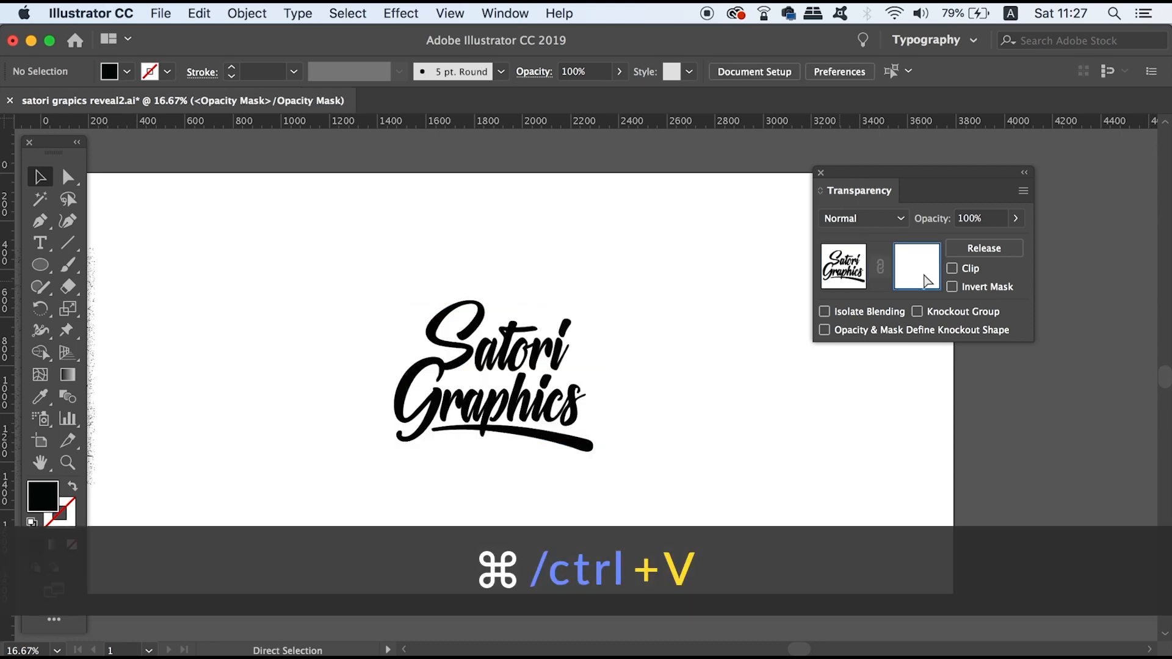
{"action": "key", "text": "super+v"}
Step: Move the pasted grunge texture so it covers the whole lettering, and deselect it
{"action": "left_click_drag", "start_coordinate": [707, 324], "coordinate": [635, 354]}
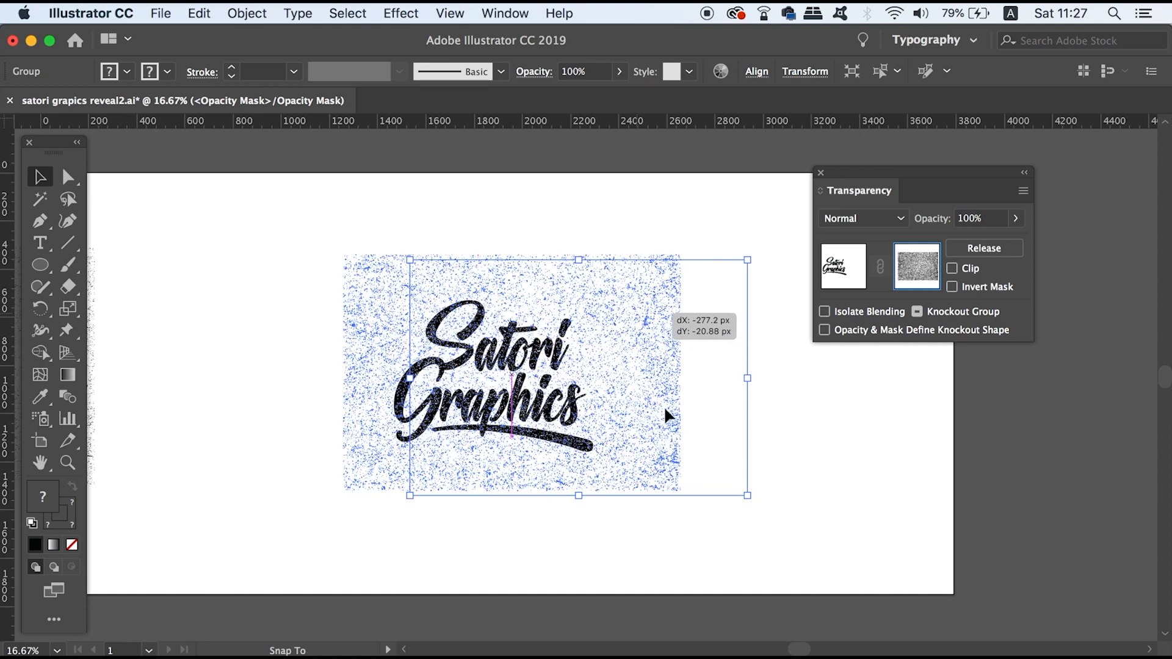
{"action": "left_click_drag", "start_coordinate": [706, 434], "coordinate": [706, 434]}
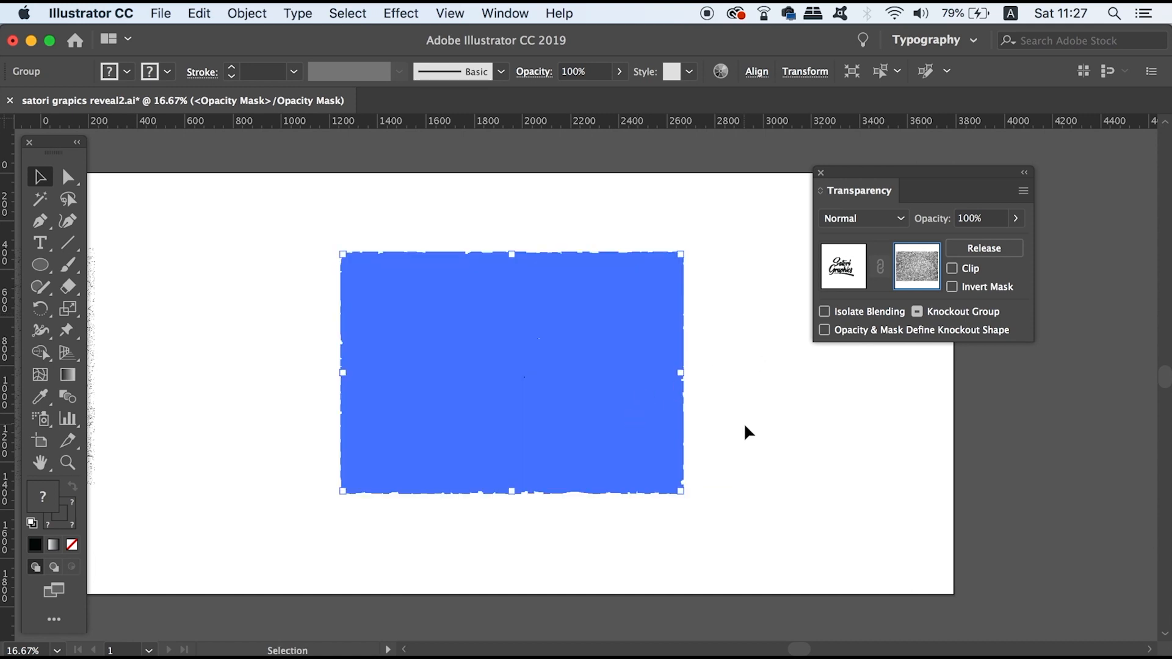
{"action": "left_click", "coordinate": [748, 432]}
{"action": "scroll", "coordinate": [580, 418], "scroll_direction": "up", "scroll_amount": 3, "text": "alt"}
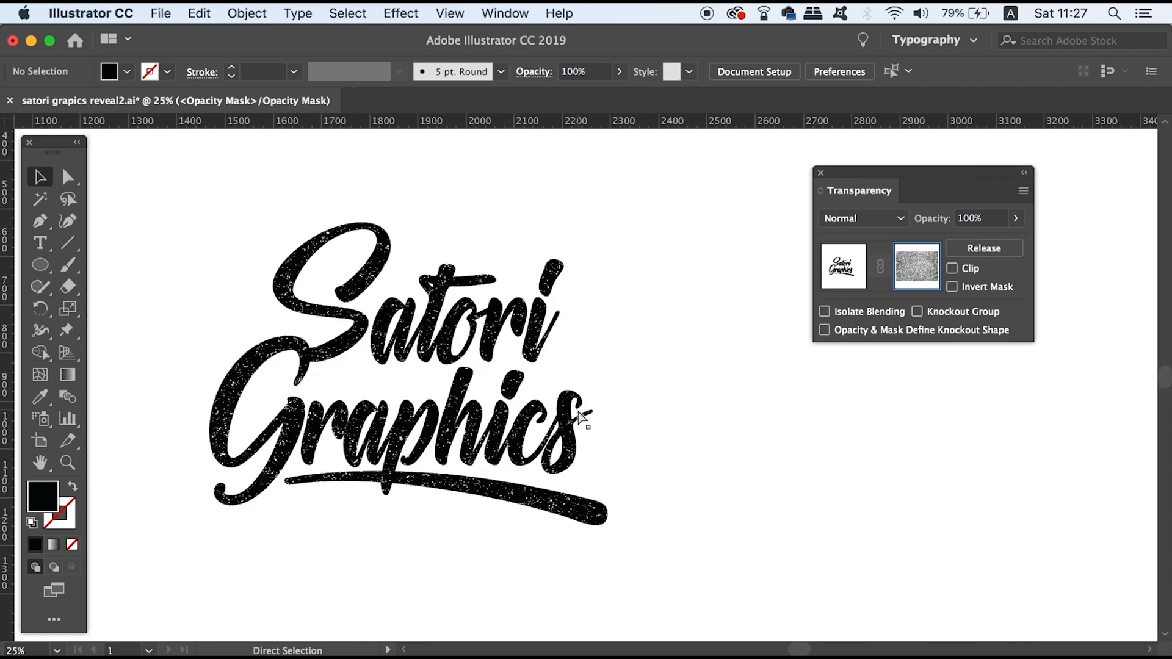
{"action": "scroll", "coordinate": [578, 413], "scroll_direction": "down", "scroll_amount": 3, "text": "alt"}
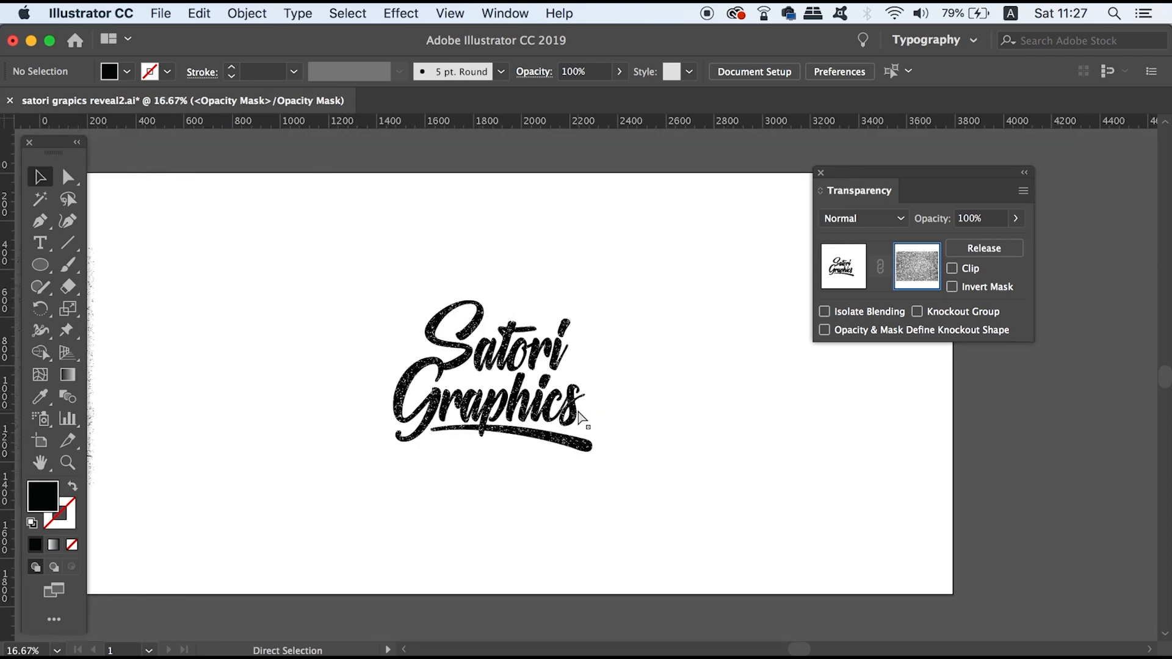
Step: Paste a second copy of the grunge texture into the mask and place it over the lettering, slightly offset from the first
{"action": "left_click", "coordinate": [556, 397]}
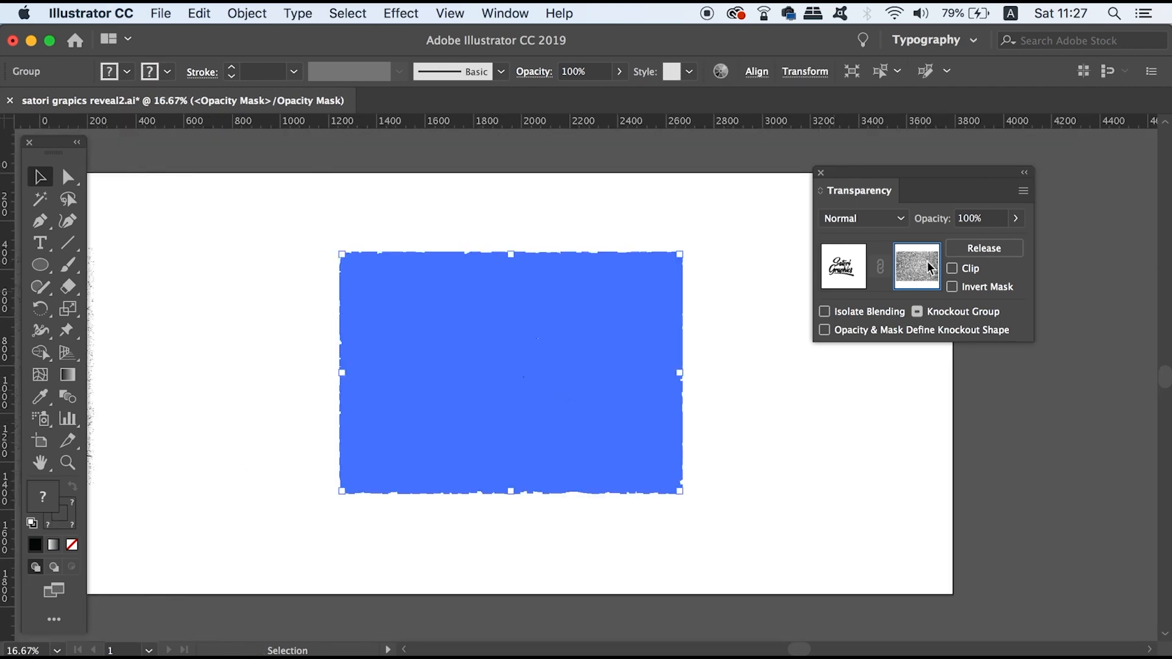
{"action": "key", "text": "super"}
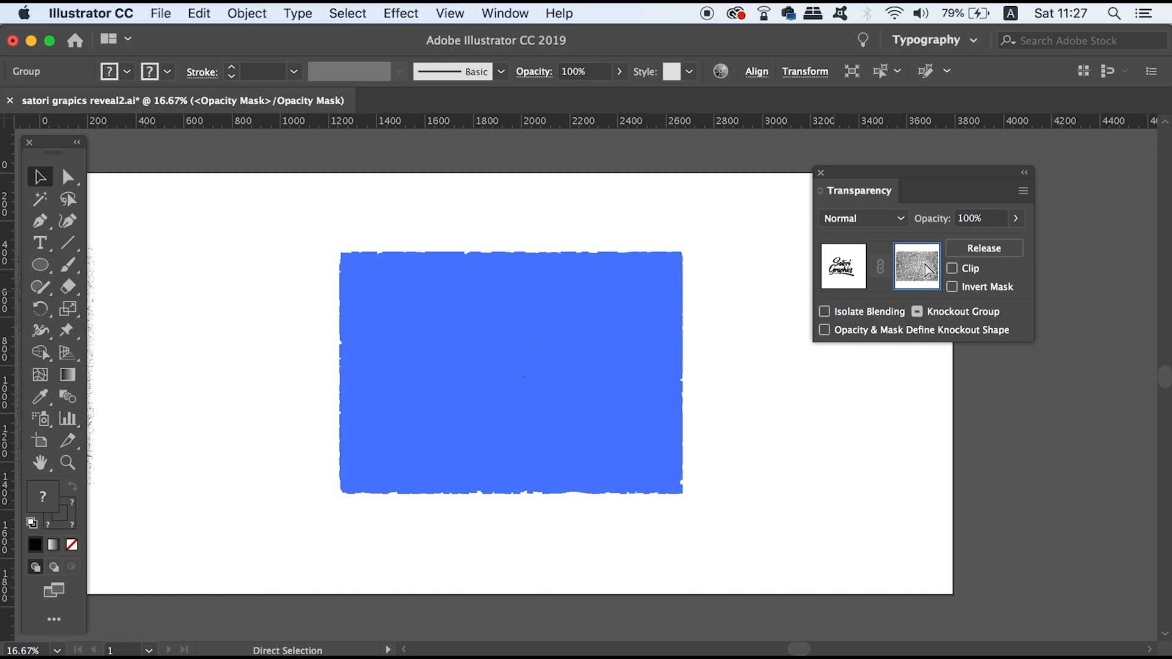
{"action": "key", "text": "super+v"}
{"action": "left_click_drag", "start_coordinate": [735, 332], "coordinate": [677, 317]}
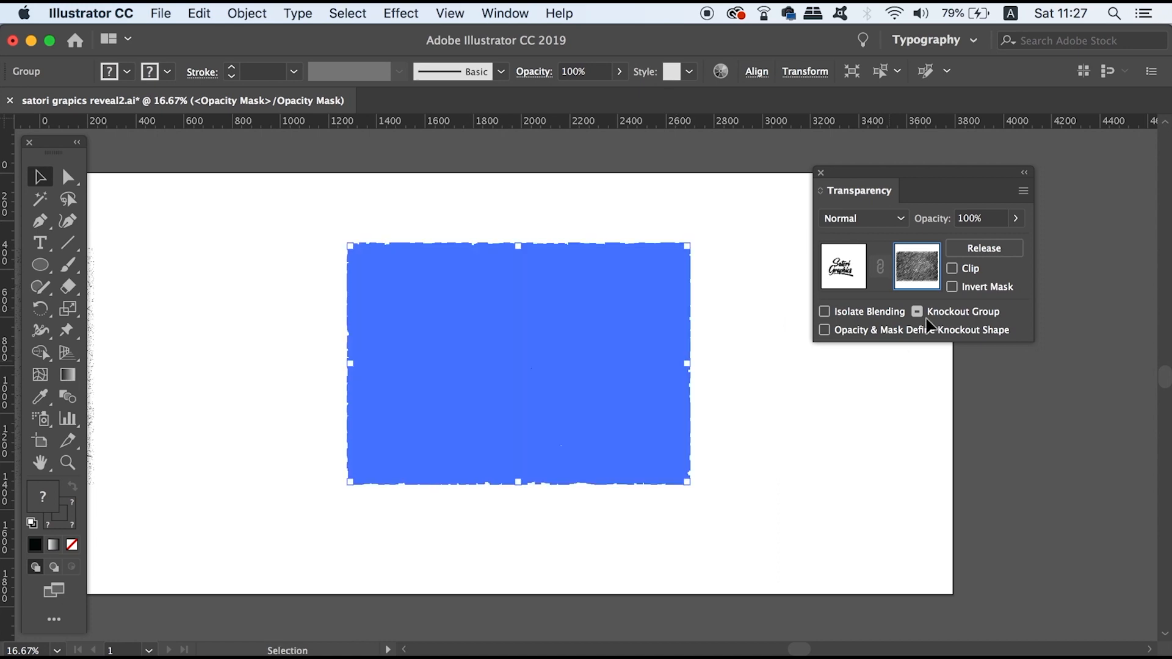
{"action": "left_click", "coordinate": [760, 375]}
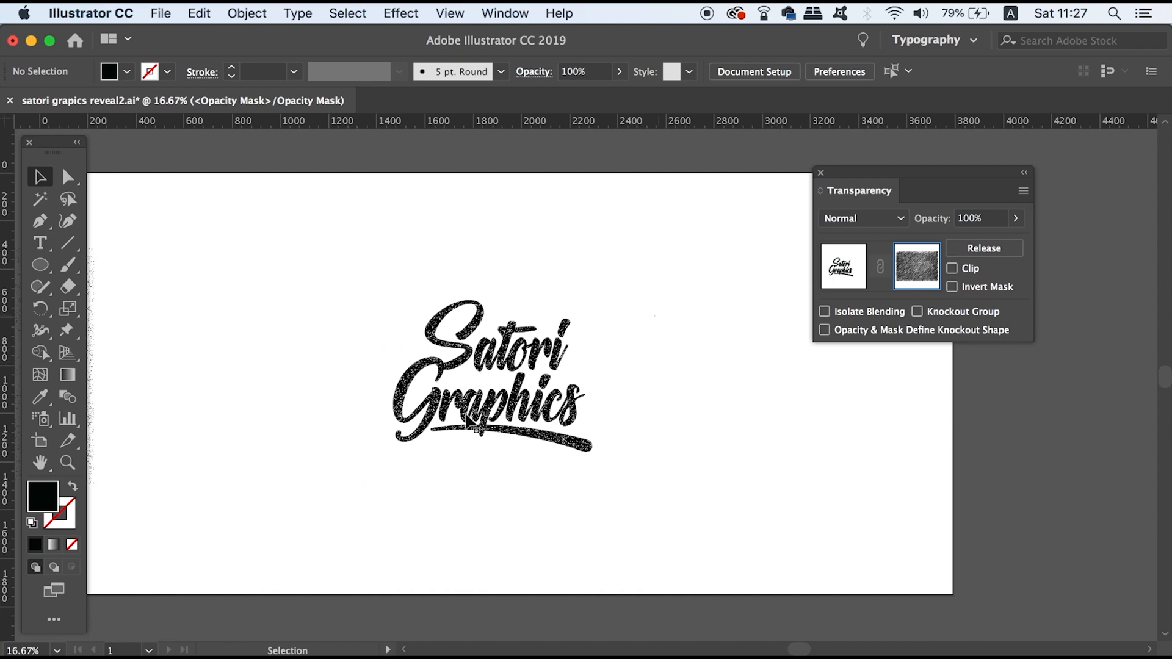
Step: Stop editing the opacity mask and move the textured lettering about 865 px up, across the artboard's upper edge
{"action": "left_click", "coordinate": [550, 357]}
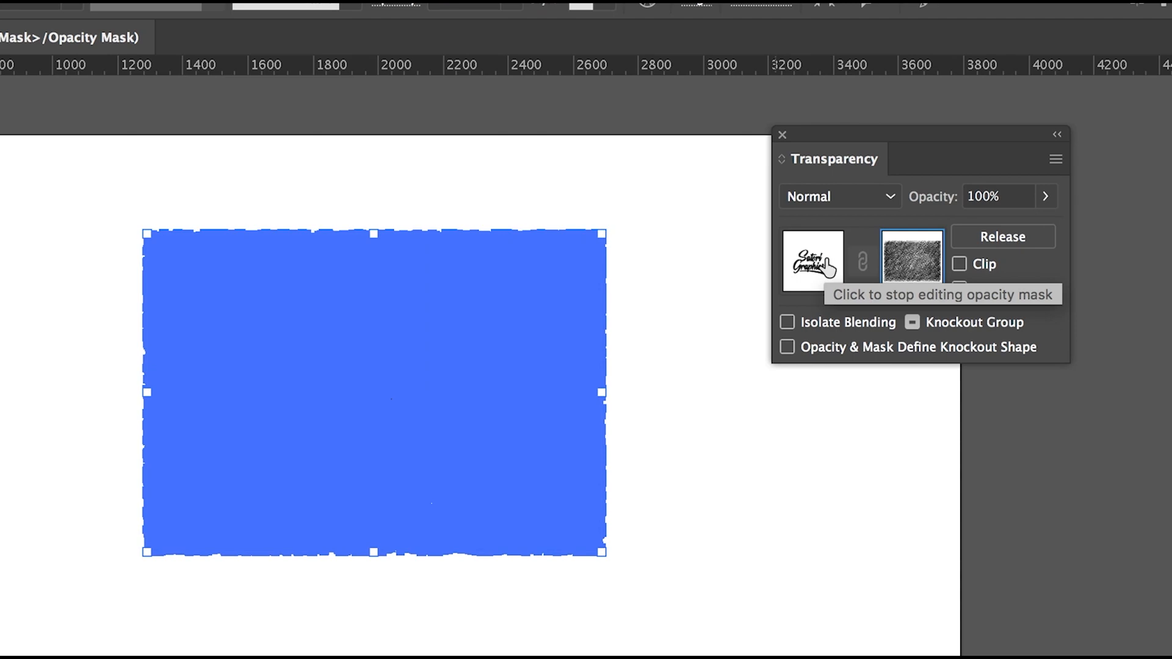
{"action": "left_click", "coordinate": [829, 267]}
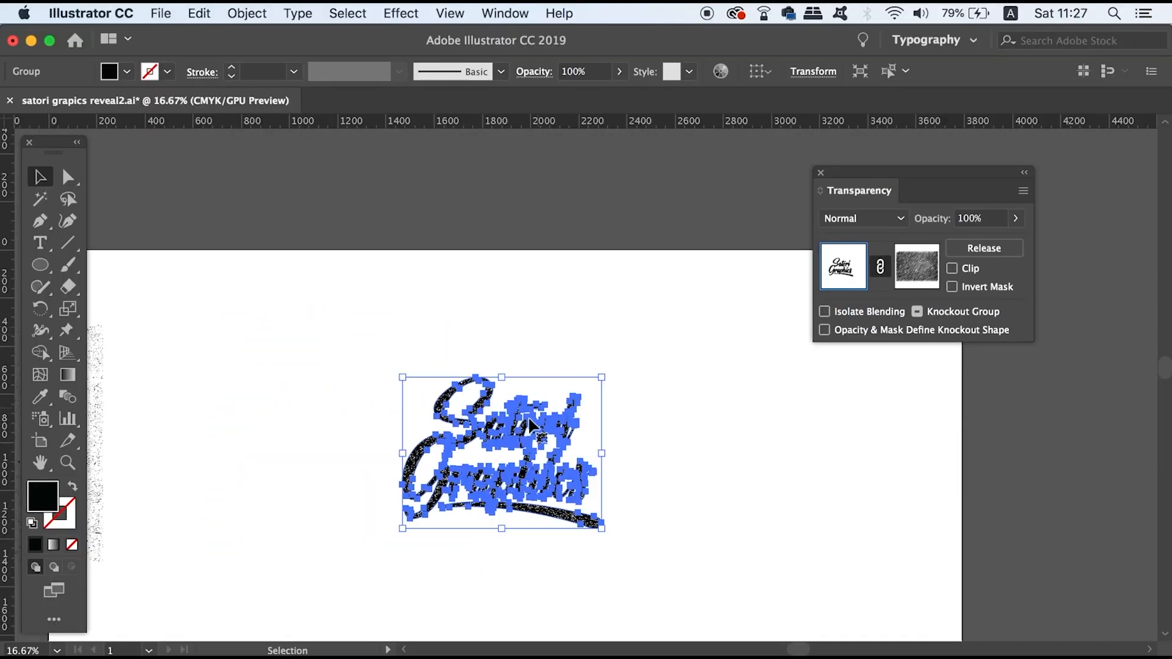
{"action": "left_click_drag", "start_coordinate": [531, 425], "coordinate": [519, 212]}
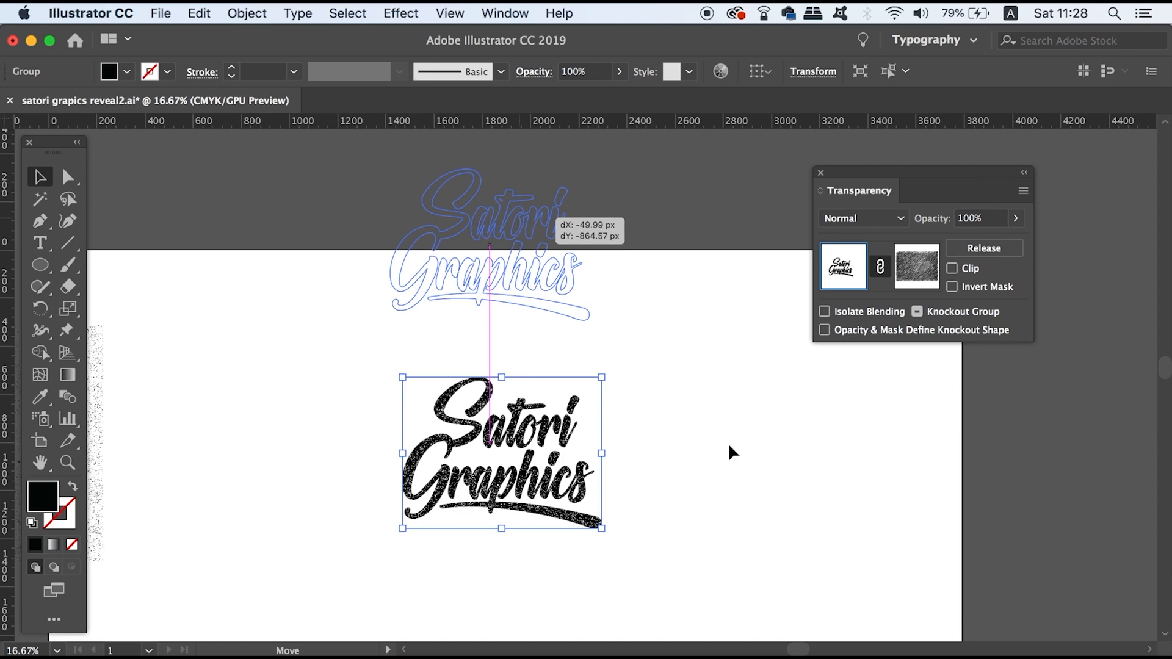
{"action": "left_click", "coordinate": [552, 332]}
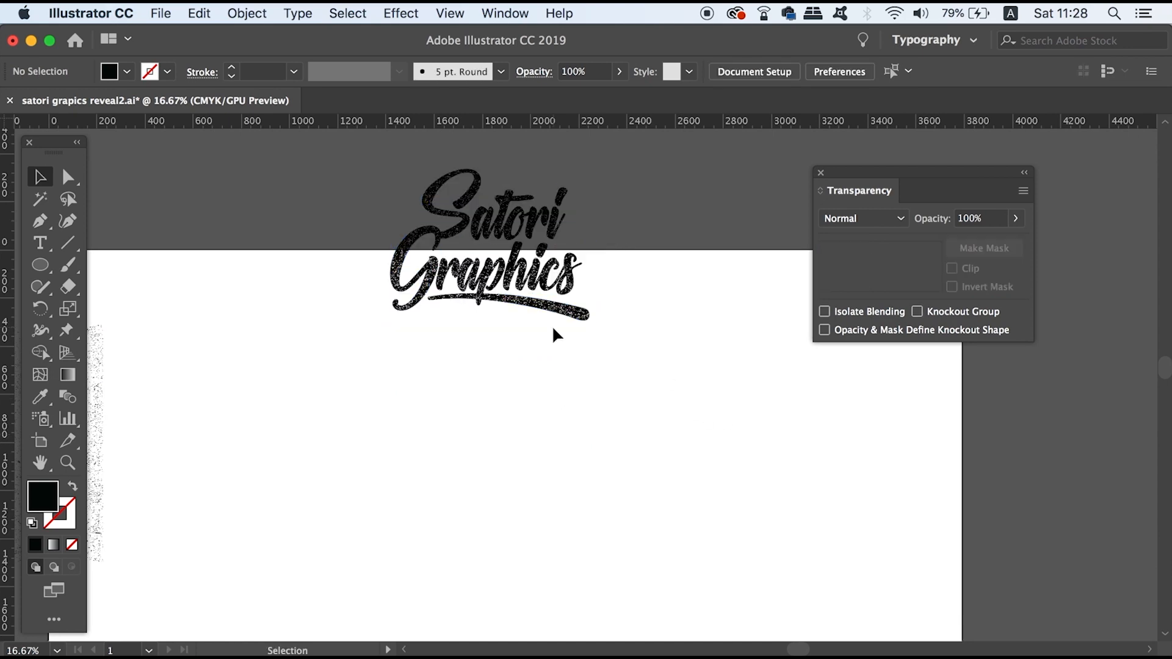
{"action": "key", "text": "super+equal"}
{"action": "key", "text": "super+equal"}
{"action": "left_click_drag", "start_coordinate": [544, 301], "coordinate": [626, 468]}
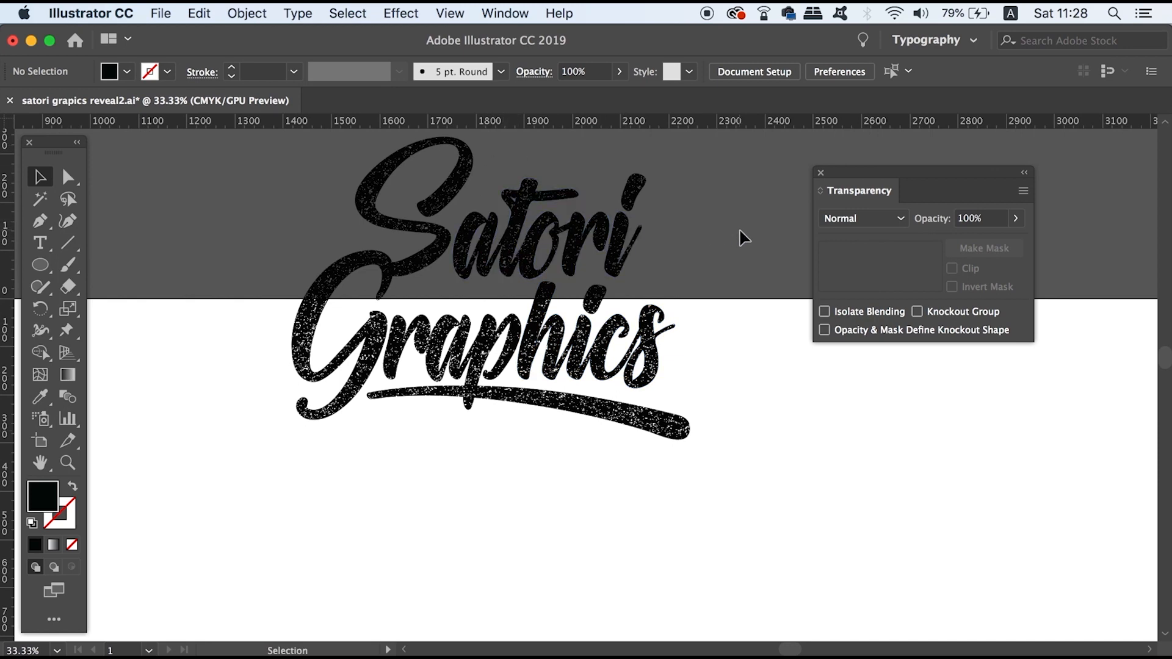
Step: Move the textured lettering back down to the middle of the artboard
{"action": "key", "text": "super+minus"}
{"action": "left_click_drag", "start_coordinate": [680, 243], "coordinate": [678, 152]}
{"action": "left_click_drag", "start_coordinate": [593, 233], "coordinate": [599, 394]}
{"action": "left_click_drag", "start_coordinate": [607, 394], "coordinate": [608, 397]}
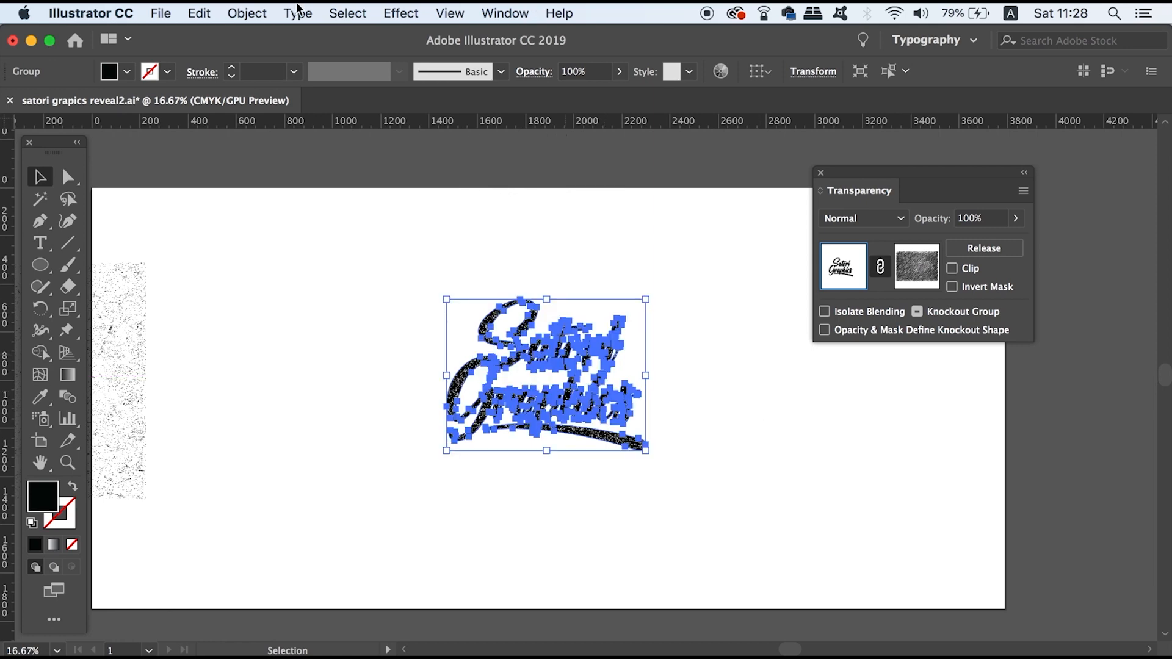
Step: Flatten the lettering's transparency with the High Resolution preset and Preserve Alpha Transparency, and remove the leftover grunge texture at the artboard's left edge
{"action": "left_click", "coordinate": [199, 13]}
{"action": "mouse_move", "coordinate": [246, 8]}
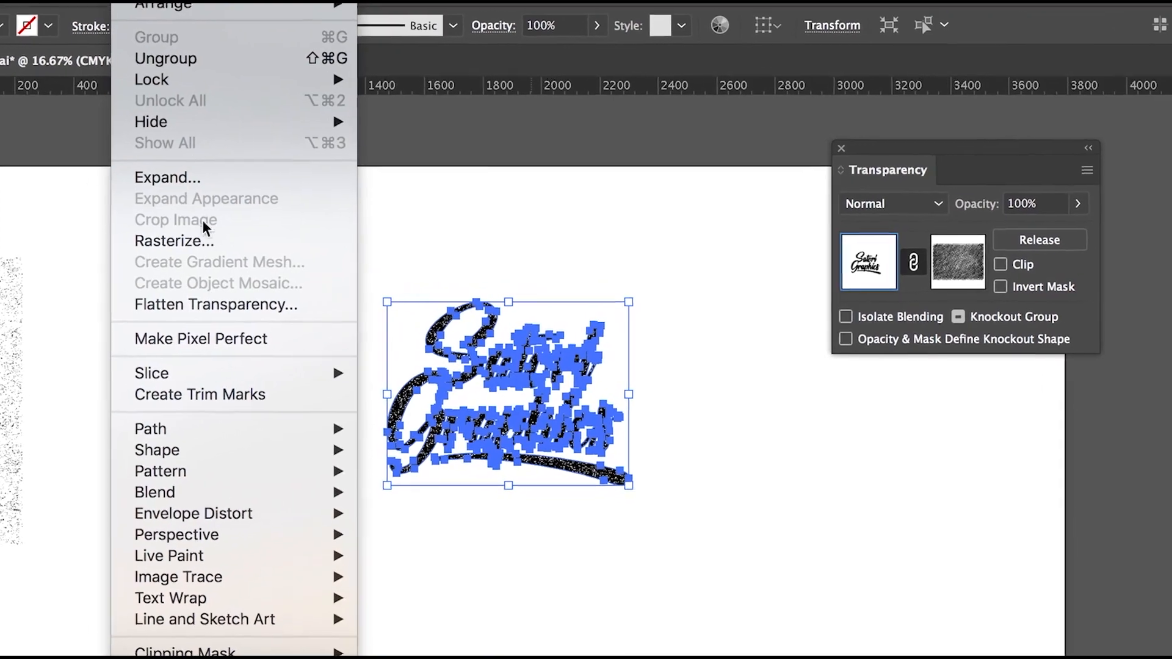
{"action": "left_click", "coordinate": [134, 306]}
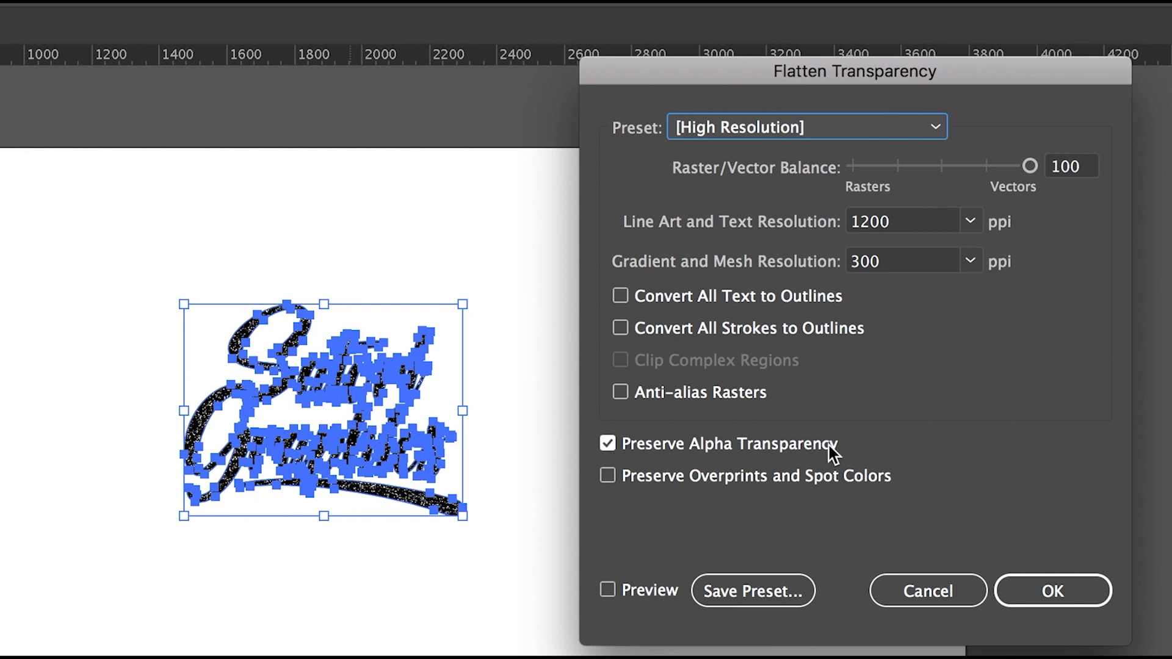
{"action": "left_click", "coordinate": [1012, 592]}
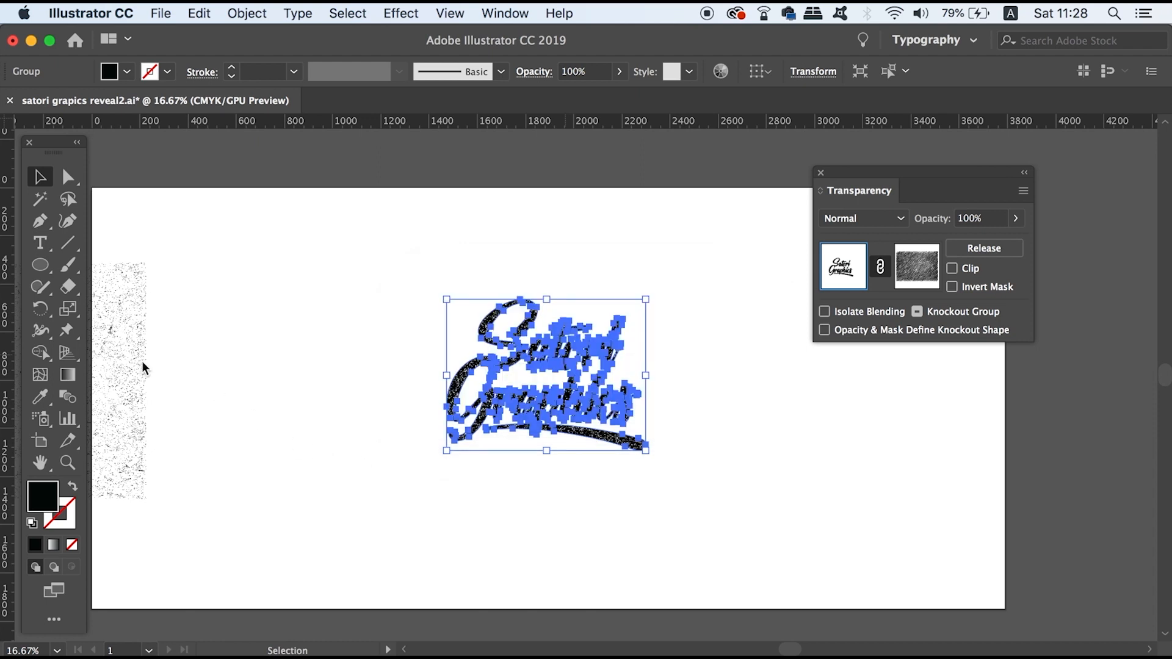
{"action": "left_click", "coordinate": [152, 357]}
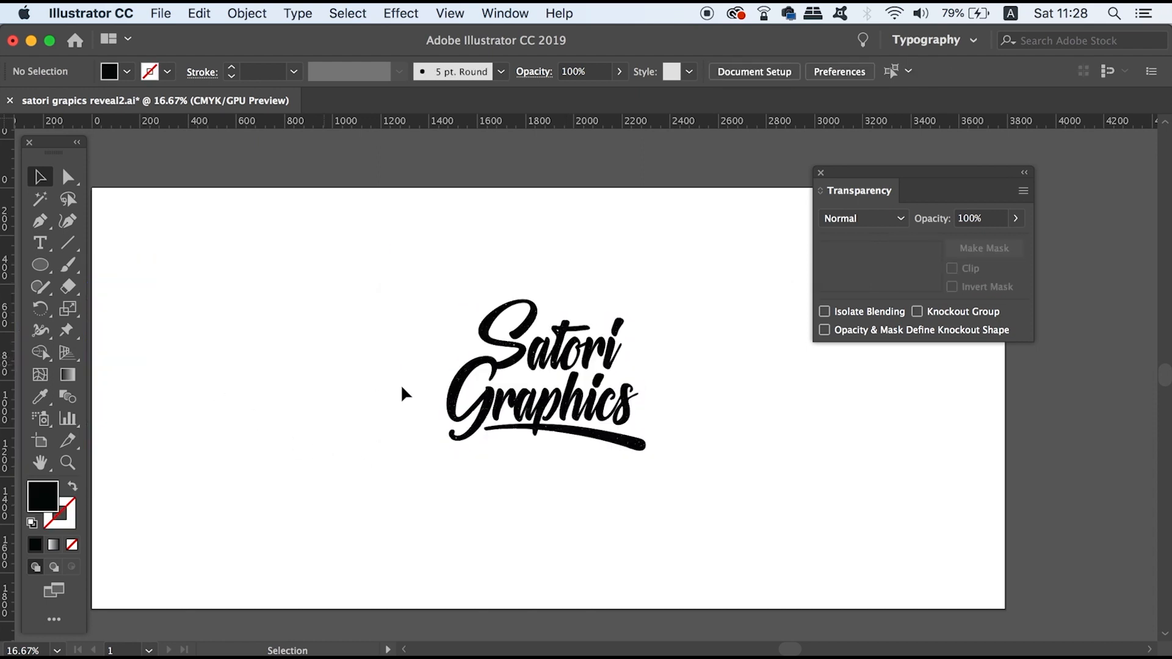
Step: Move the flattened lettering up across the artboard's upper edge and deselect it
{"action": "left_click_drag", "start_coordinate": [607, 413], "coordinate": [578, 304]}
{"action": "key", "text": "super+equal"}
{"action": "key", "text": "super+equal"}
{"action": "key", "text": "super+equal"}
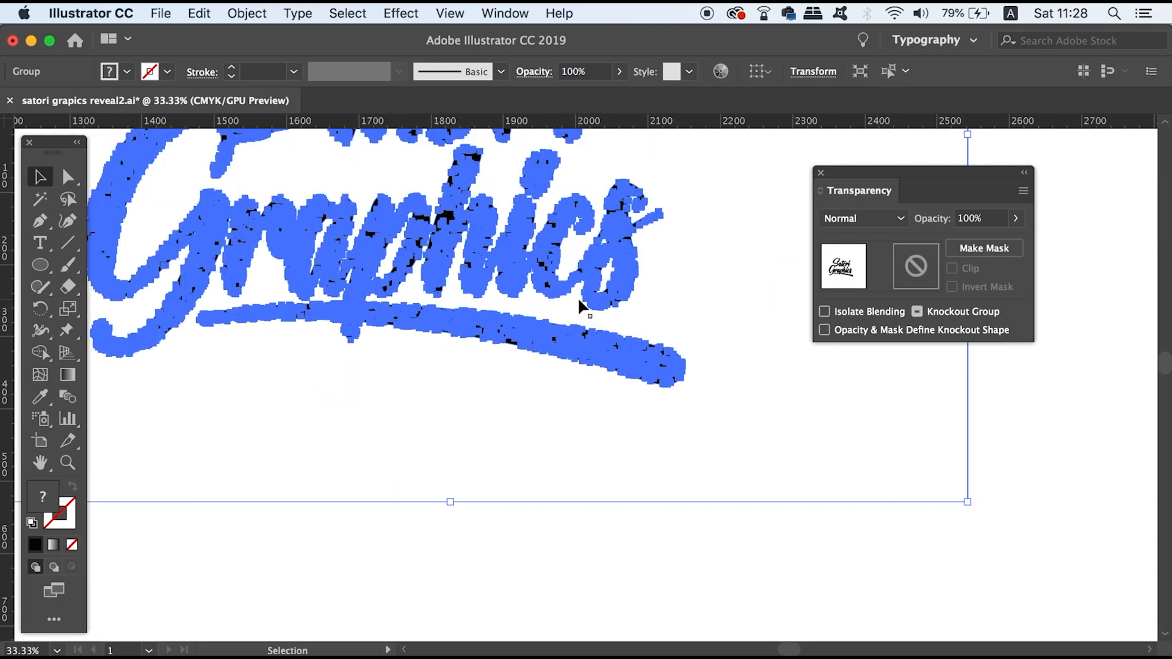
{"action": "left_click", "coordinate": [717, 336]}
{"action": "scroll", "coordinate": [709, 448], "scroll_direction": "up", "scroll_amount": 5}
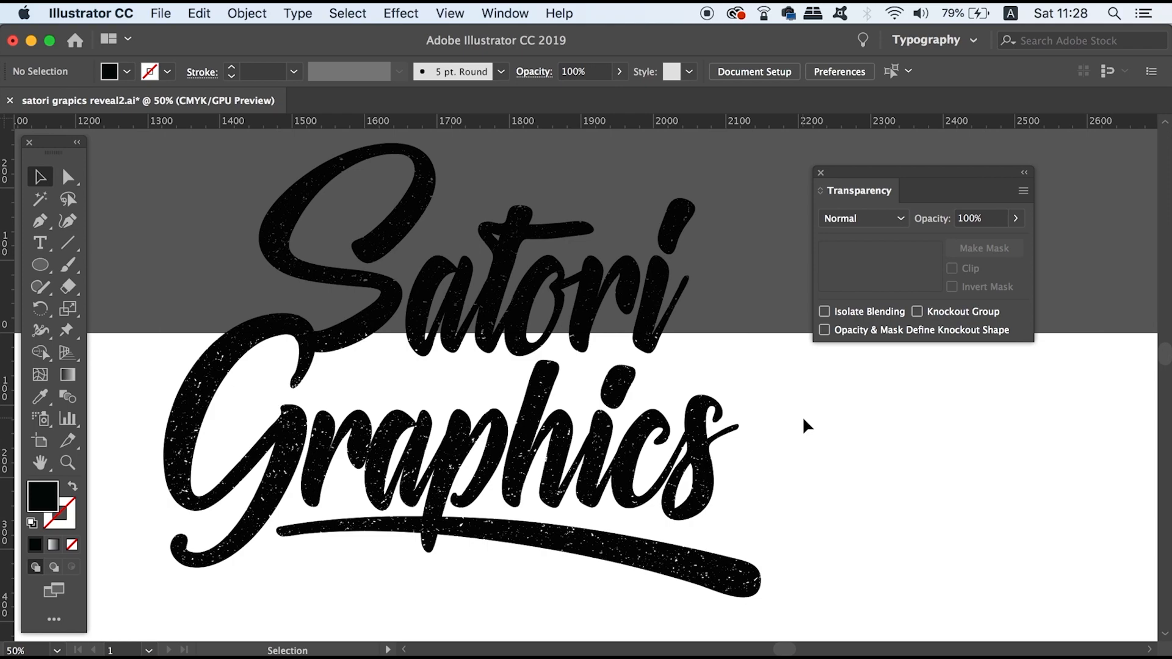
Step: Shift the flattened lettering slightly down and clear it from the artboard
{"action": "left_click_drag", "start_coordinate": [657, 308], "coordinate": [626, 374]}
{"action": "left_click", "coordinate": [738, 386]}
{"action": "key", "text": "super+minus"}
{"action": "key", "text": "super+minus"}
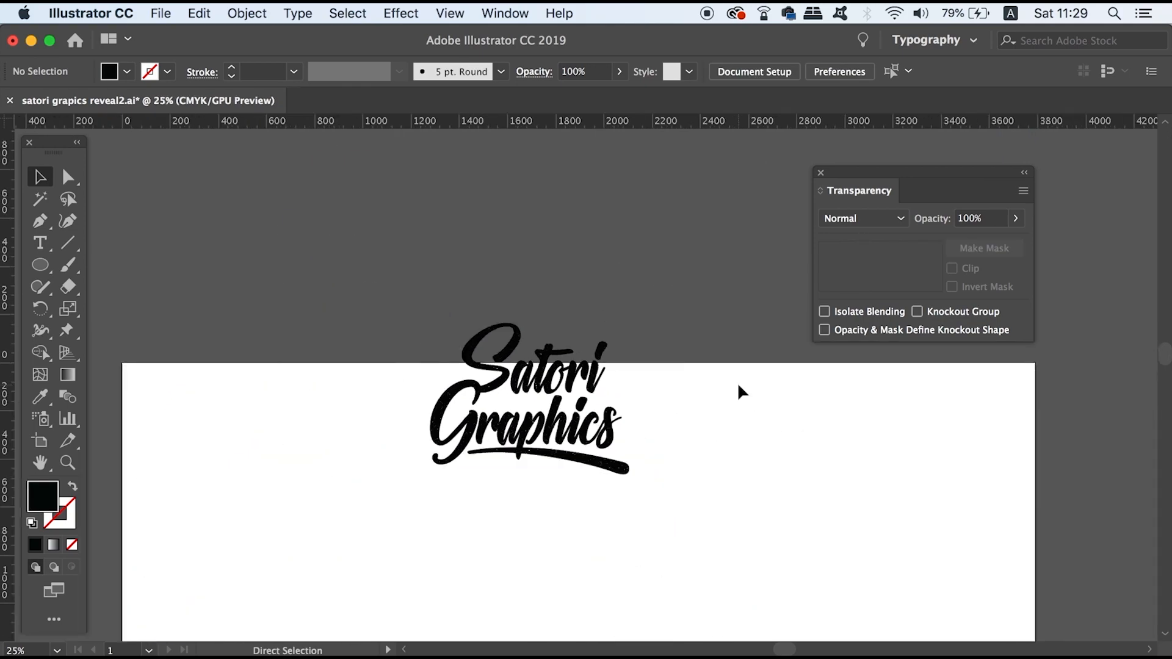
{"action": "key", "text": "super+minus"}
{"action": "scroll", "coordinate": [688, 399], "scroll_direction": "down", "scroll_amount": 5}
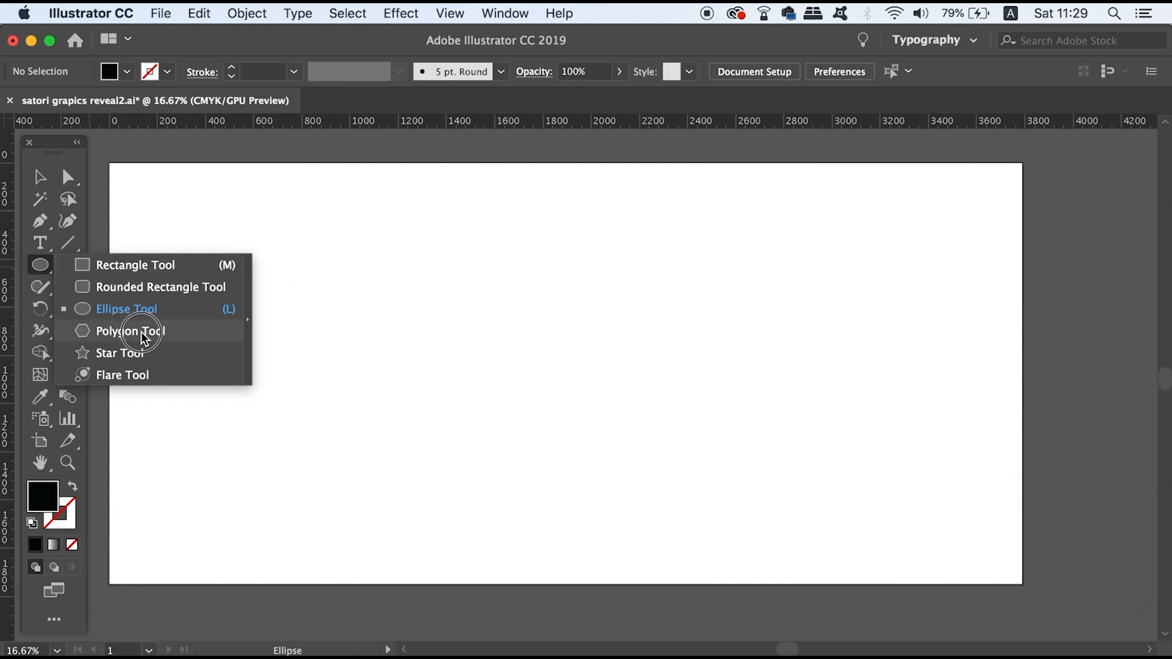
Step: Create a polygon with a 50 px radius and 6 sides near the middle of the artboard
{"action": "left_click", "coordinate": [125, 333]}
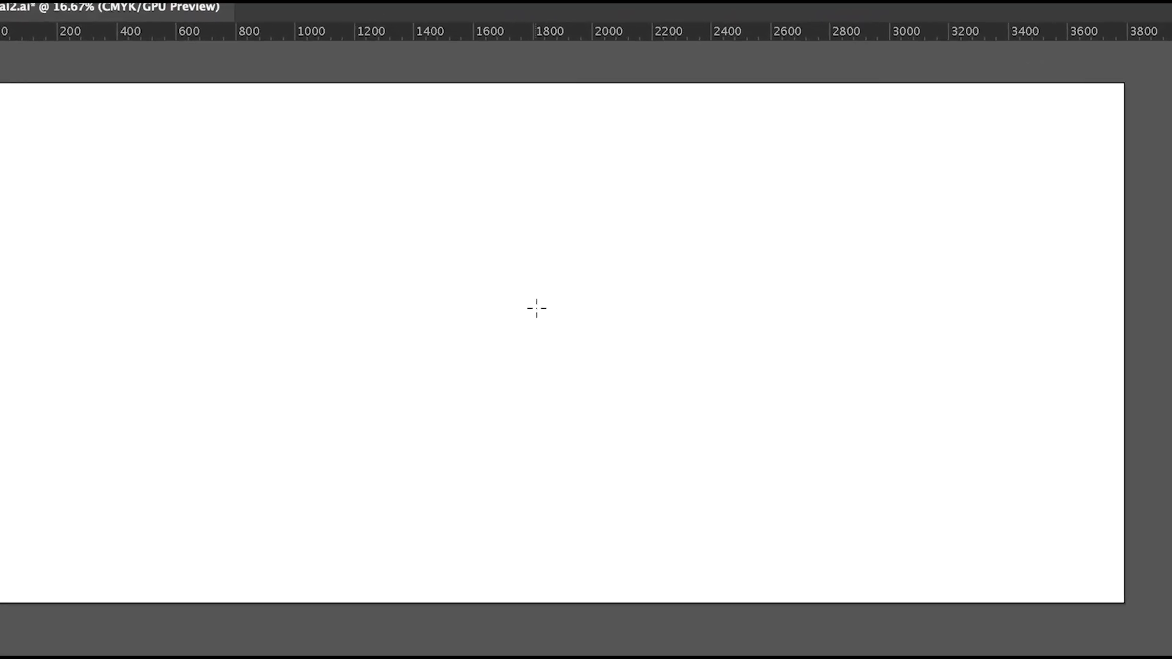
{"action": "left_click", "coordinate": [537, 308]}
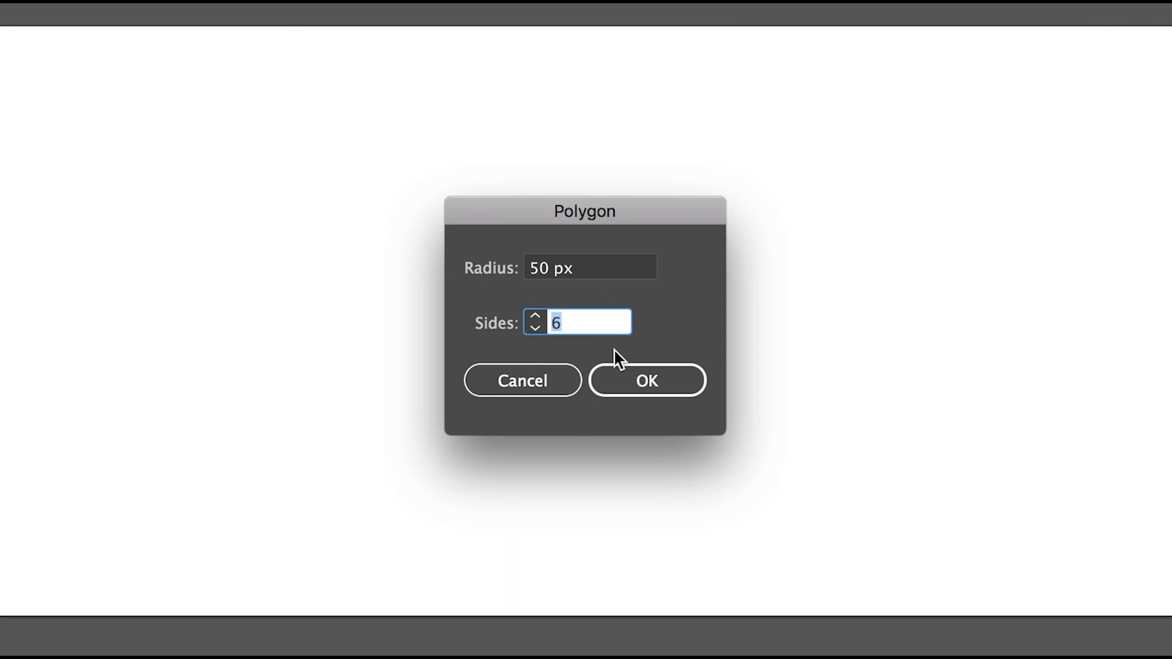
{"action": "left_click", "coordinate": [632, 382]}
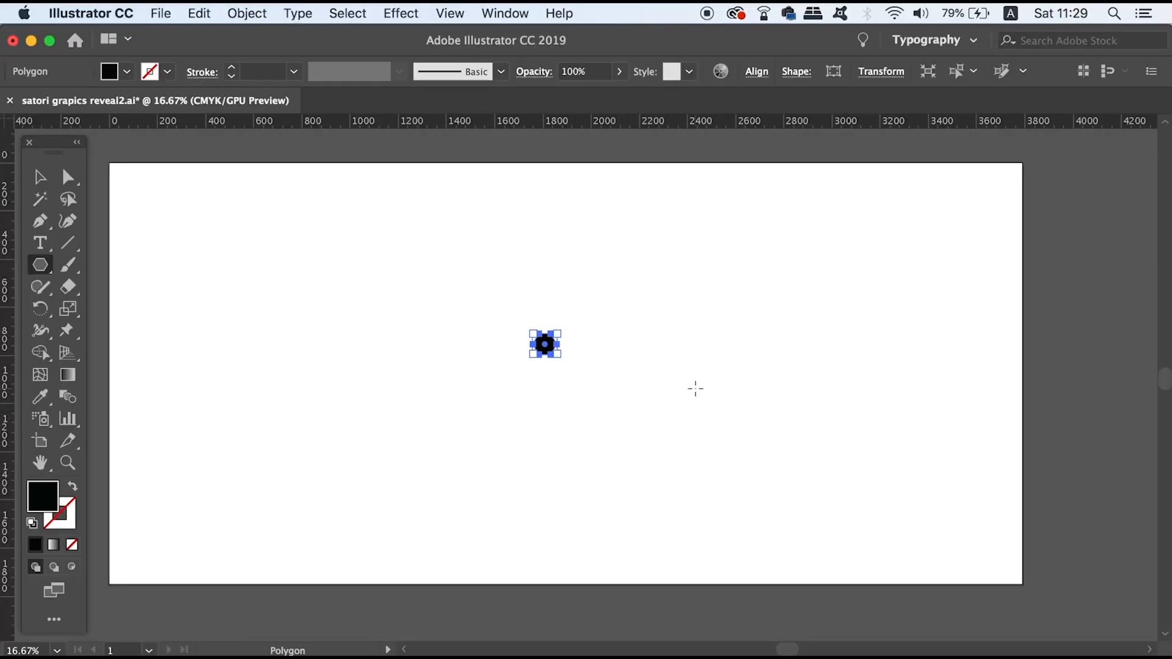
Step: Enlarge the hexagon around its centre to about 630 px wide, and delete it
{"action": "key", "text": "v"}
{"action": "left_click", "coordinate": [623, 346]}
{"action": "left_click", "coordinate": [550, 342]}
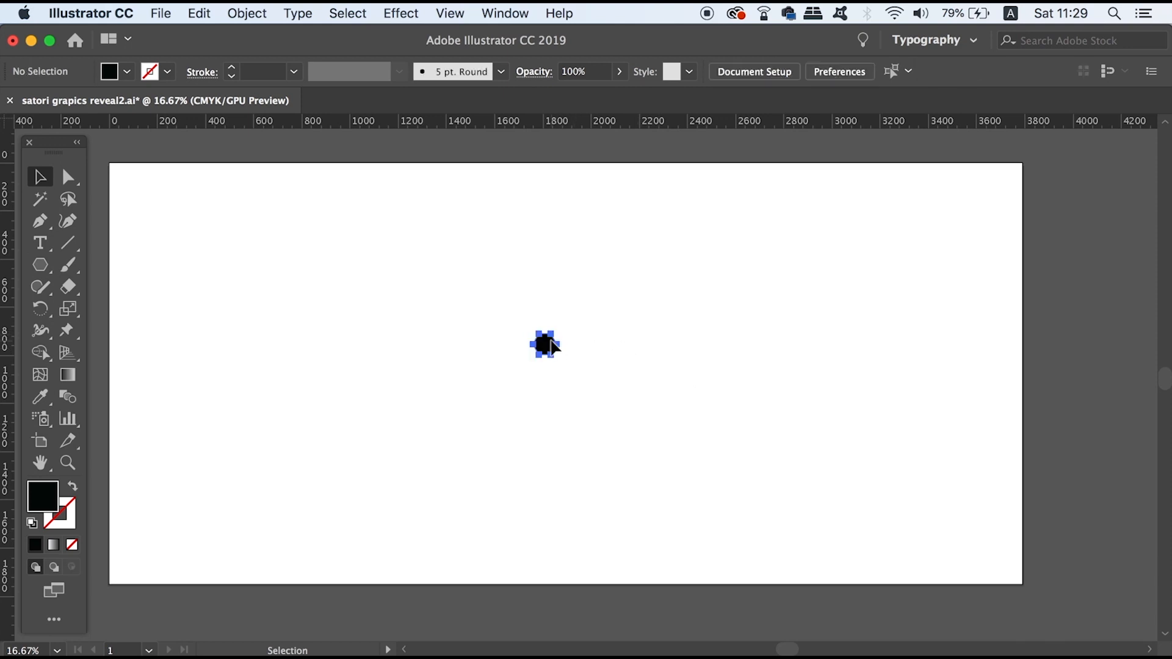
{"action": "left_click_drag", "start_coordinate": [560, 333], "coordinate": [675, 277]}
{"action": "left_click", "coordinate": [742, 311]}
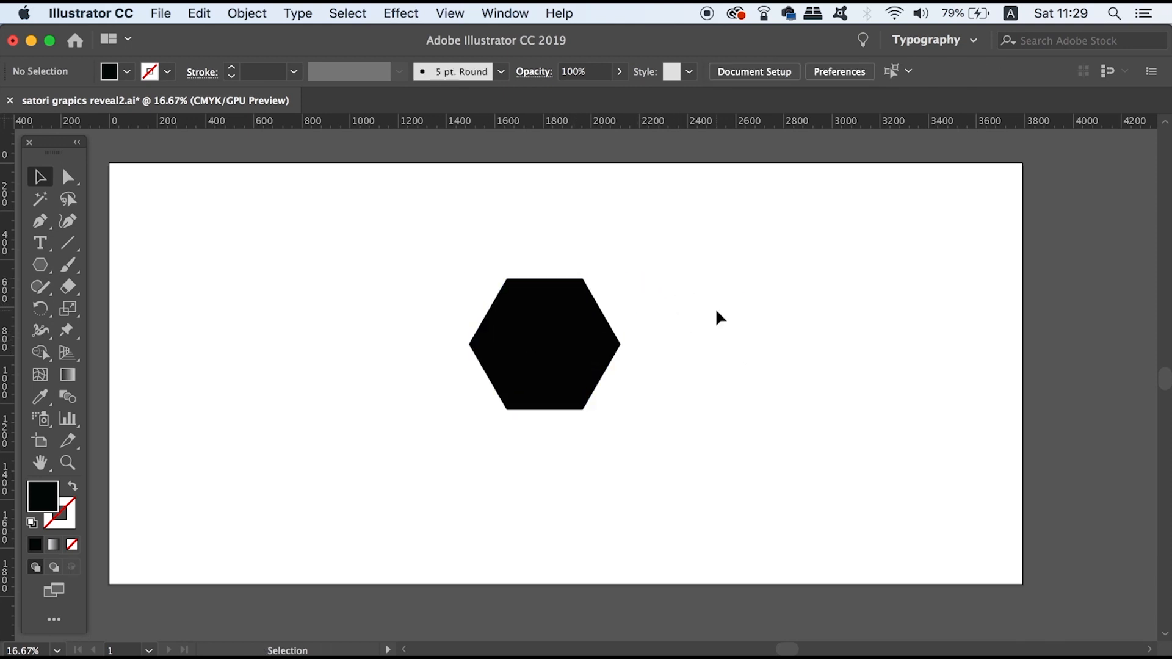
{"action": "left_click", "coordinate": [591, 353]}
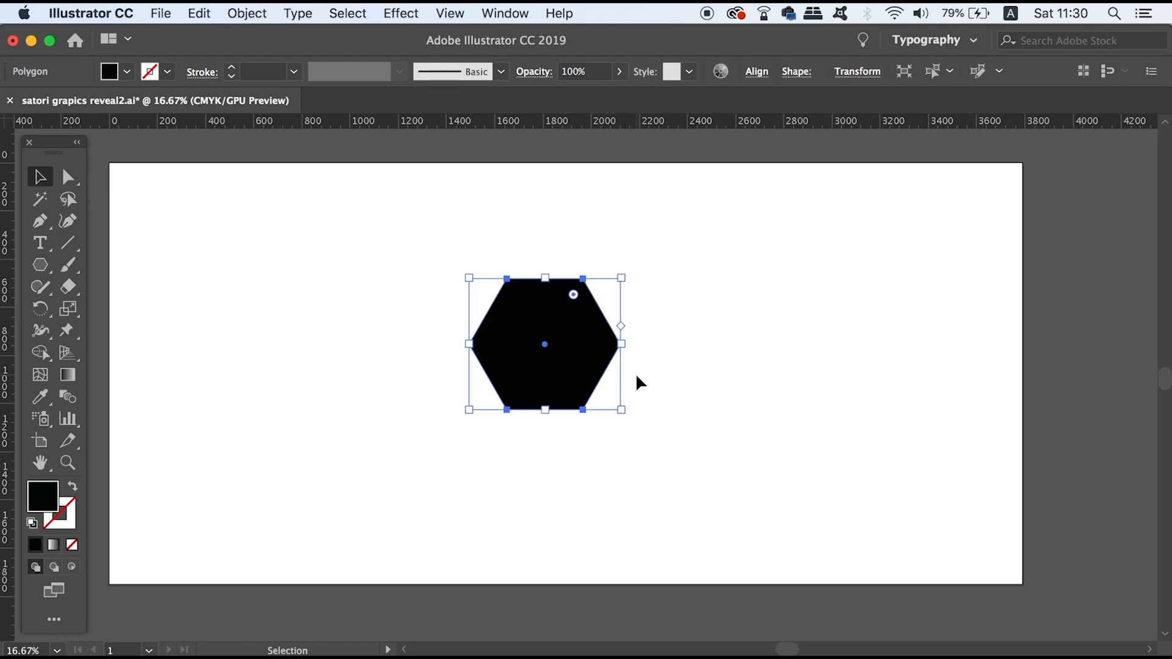
{"action": "key", "text": "Delete"}
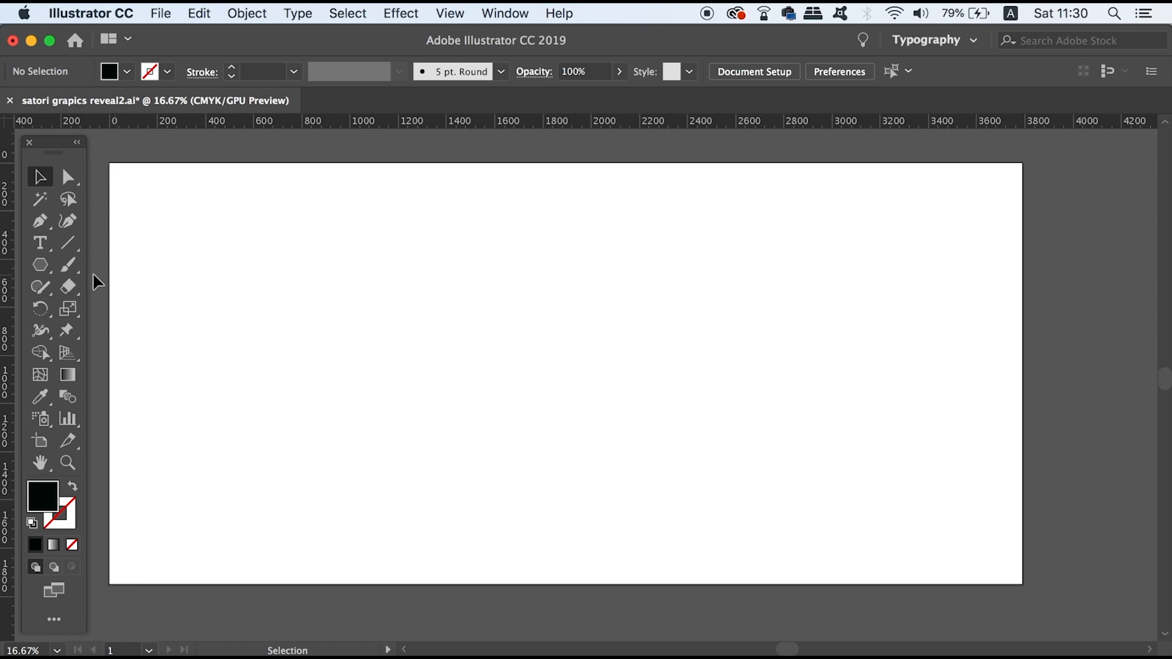
Step: Draw a polygon freehand in the middle of the artboard, raising and lowering its number of sides while drawing, and delete it
{"action": "left_click", "coordinate": [42, 265]}
{"action": "left_click_drag", "start_coordinate": [557, 292], "coordinate": [640, 346]}
{"action": "key", "text": "Down"}
{"action": "key", "text": "Down"}
{"action": "key", "text": "Down"}
{"action": "key", "text": "Up"}
{"action": "key", "text": "Up"}
{"action": "key", "text": "Up"}
{"action": "key", "text": "Up"}
{"action": "key", "text": "Up"}
{"action": "key", "text": "Up"}
{"action": "key", "text": "Up"}
{"action": "key", "text": "Up"}
{"action": "key", "text": "Up"}
{"action": "key", "text": "Up"}
{"action": "key", "text": "Up"}
{"action": "key", "text": "Up"}
{"action": "key", "text": "Up"}
{"action": "key", "text": "Up"}
{"action": "key", "text": "Up"}
{"action": "key", "text": "Up"}
{"action": "key", "text": "Up"}
{"action": "key", "text": "Down"}
{"action": "key", "text": "Down"}
{"action": "key", "text": "Down"}
{"action": "key", "text": "Down"}
{"action": "key", "text": "Down"}
{"action": "key", "text": "Down"}
{"action": "key", "text": "Down"}
{"action": "key", "text": "Down"}
{"action": "key", "text": "Down"}
{"action": "key", "text": "Down"}
{"action": "key", "text": "Down"}
{"action": "key", "text": "Down"}
{"action": "key", "text": "Down"}
{"action": "key", "text": "Down"}
{"action": "key", "text": "Down"}
{"action": "key", "text": "Down"}
{"action": "key", "text": "Delete"}
Step: Draw a large star in the upper middle of the artboard, raising its point count while drawing until it forms a dense burst of thin spikes
{"action": "left_click_drag", "start_coordinate": [40, 264], "coordinate": [136, 350]}
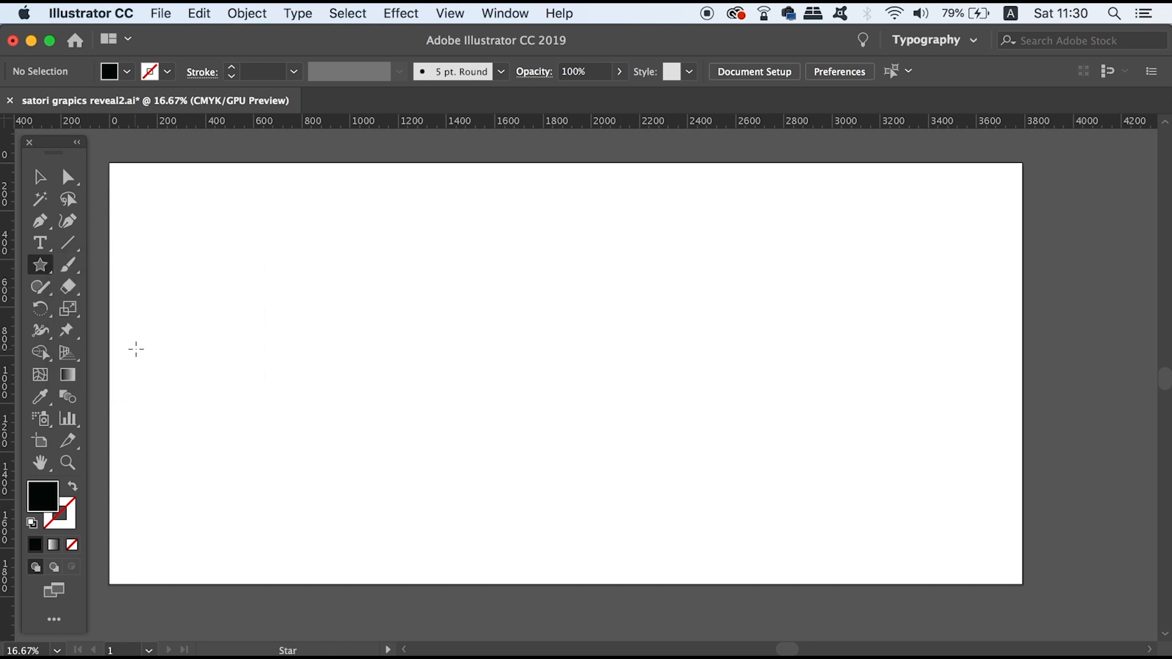
{"action": "left_click_drag", "start_coordinate": [426, 301], "coordinate": [595, 418]}
{"action": "key", "text": "Up"}
{"action": "key", "text": "Up"}
{"action": "key", "text": "Up"}
{"action": "key", "text": "Up"}
{"action": "key", "text": "Up"}
{"action": "key", "text": "Up"}
{"action": "key", "text": "Up"}
{"action": "key", "text": "Up"}
{"action": "key", "text": "Up"}
{"action": "key", "text": "Up"}
{"action": "key", "text": "Up"}
{"action": "key", "text": "Up"}
{"action": "key", "text": "Up"}
{"action": "key", "text": "Up"}
{"action": "key", "text": "Up"}
{"action": "key", "text": "Up"}
{"action": "key", "text": "Up"}
{"action": "key", "text": "Up"}
{"action": "key", "text": "Up"}
{"action": "key", "text": "Up"}
{"action": "key", "text": "Up"}
{"action": "key", "text": "Up"}
{"action": "key", "text": "Up"}
{"action": "key", "text": "Up"}
{"action": "key", "text": "Up"}
{"action": "key", "text": "Up"}
{"action": "key", "text": "Up"}
{"action": "key", "text": "Up"}
{"action": "key", "text": "Up"}
{"action": "key", "text": "Up"}
{"action": "key", "text": "Up"}
{"action": "key", "text": "Up"}
{"action": "key", "text": "Up"}
{"action": "key", "text": "Up"}
{"action": "key", "text": "Up"}
{"action": "key", "text": "Up"}
{"action": "key", "text": "Up"}
{"action": "key", "text": "Up"}
{"action": "key", "text": "Up"}
{"action": "key", "text": "Up"}
{"action": "key", "text": "Up"}
{"action": "key", "text": "Up"}
{"action": "key", "text": "Up"}
{"action": "key", "text": "Up"}
{"action": "key", "text": "Up"}
{"action": "key", "text": "Up"}
{"action": "key", "text": "Up"}
{"action": "key", "text": "Up"}
{"action": "key", "text": "Up"}
{"action": "key", "text": "Up"}
{"action": "key", "text": "Up"}
{"action": "key", "text": "Up"}
{"action": "key", "text": "Up"}
{"action": "key", "text": "Up"}
{"action": "key", "text": "Up"}
{"action": "key", "text": "Up"}
{"action": "key", "text": "Up"}
{"action": "key", "text": "Up"}
{"action": "key", "text": "Up"}
{"action": "key", "text": "Up"}
{"action": "key", "text": "Up"}
{"action": "key", "text": "Up"}
{"action": "key", "text": "Up"}
{"action": "key", "text": "Up"}
{"action": "key", "text": "Up"}
{"action": "key", "text": "Up"}
{"action": "key", "text": "Up"}
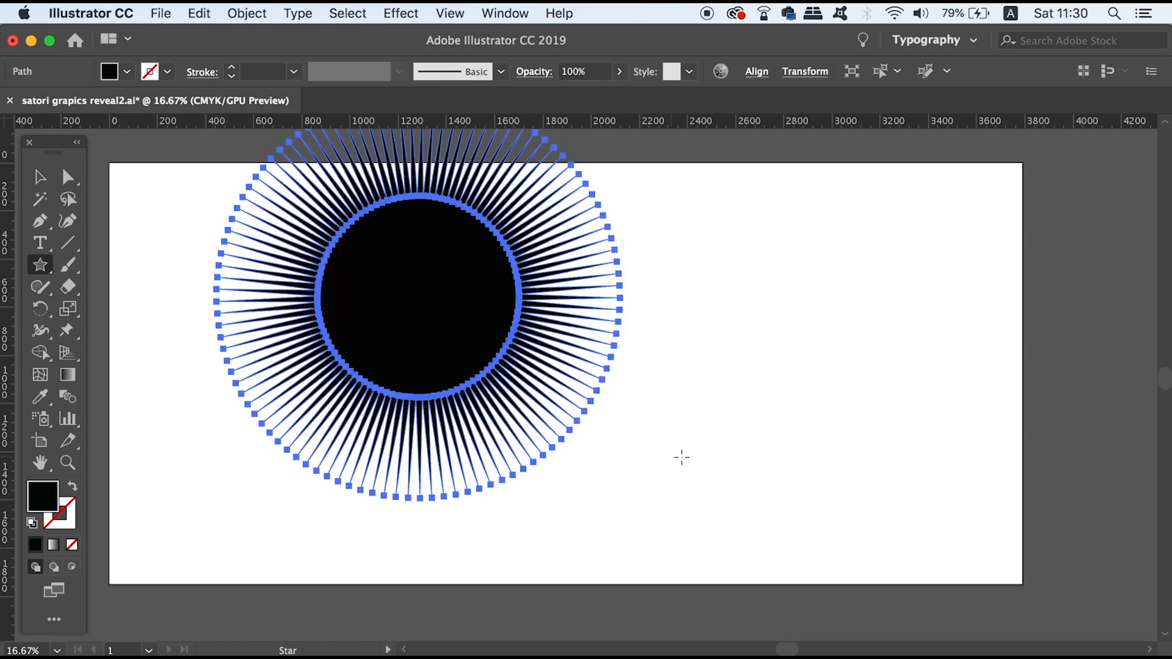
Step: Move the spiky star down and to the right on the artboard, and deselect it
{"action": "key", "text": "v"}
{"action": "left_click", "coordinate": [688, 461]}
{"action": "left_click_drag", "start_coordinate": [475, 391], "coordinate": [560, 458]}
{"action": "left_click", "coordinate": [888, 371]}
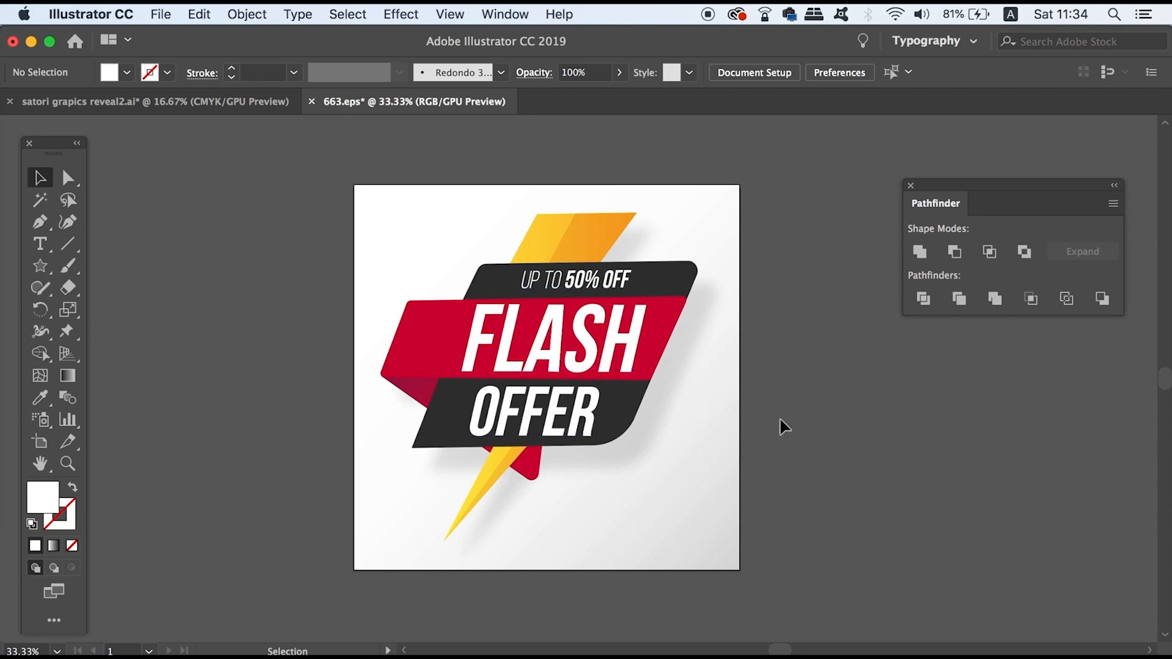
Step: Select all the flash offer banner artwork, convert its text to outlines, and deselect it
{"action": "key", "text": "super+a"}
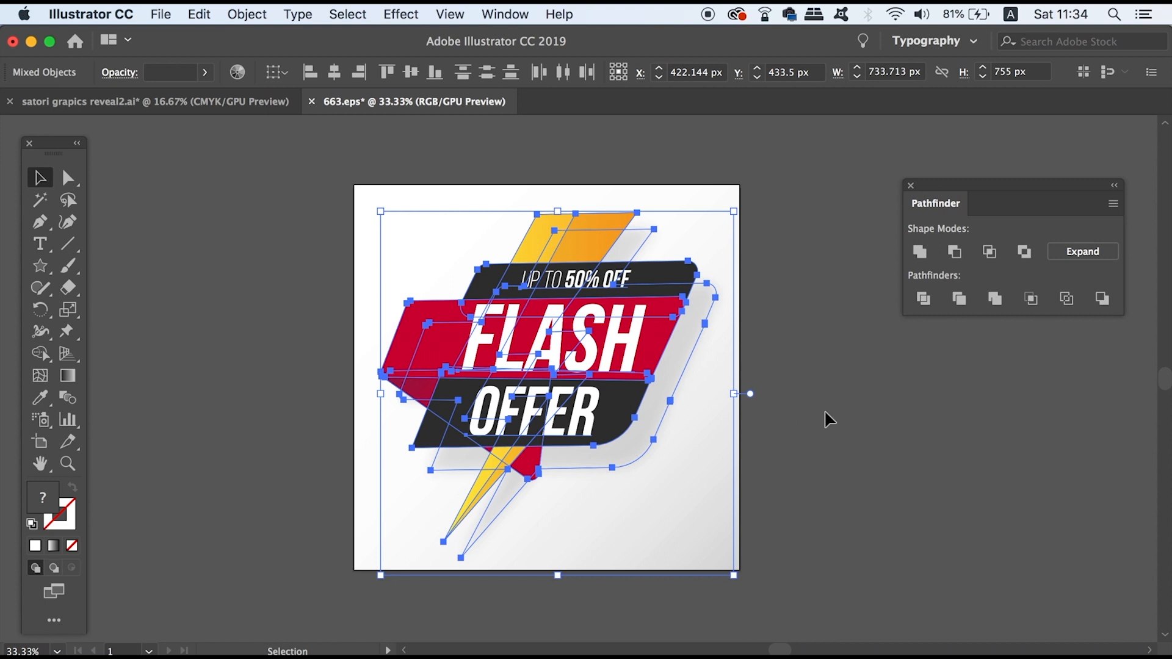
{"action": "key", "text": "super+shift+o"}
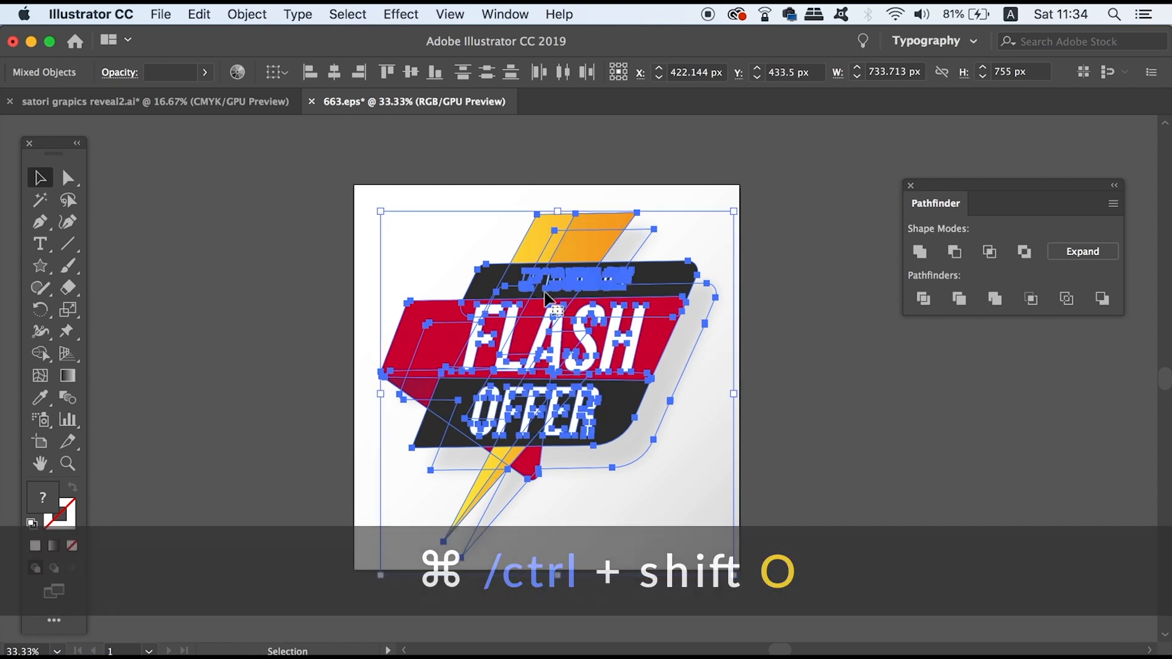
{"action": "left_click", "coordinate": [837, 419]}
Step: Inspect the outlined UP TO 50% OFF, FLASH and OFFER lettering by selecting each line in turn, and clear the selection
{"action": "left_click", "coordinate": [623, 282]}
{"action": "left_click", "coordinate": [613, 326]}
{"action": "left_click", "coordinate": [579, 416]}
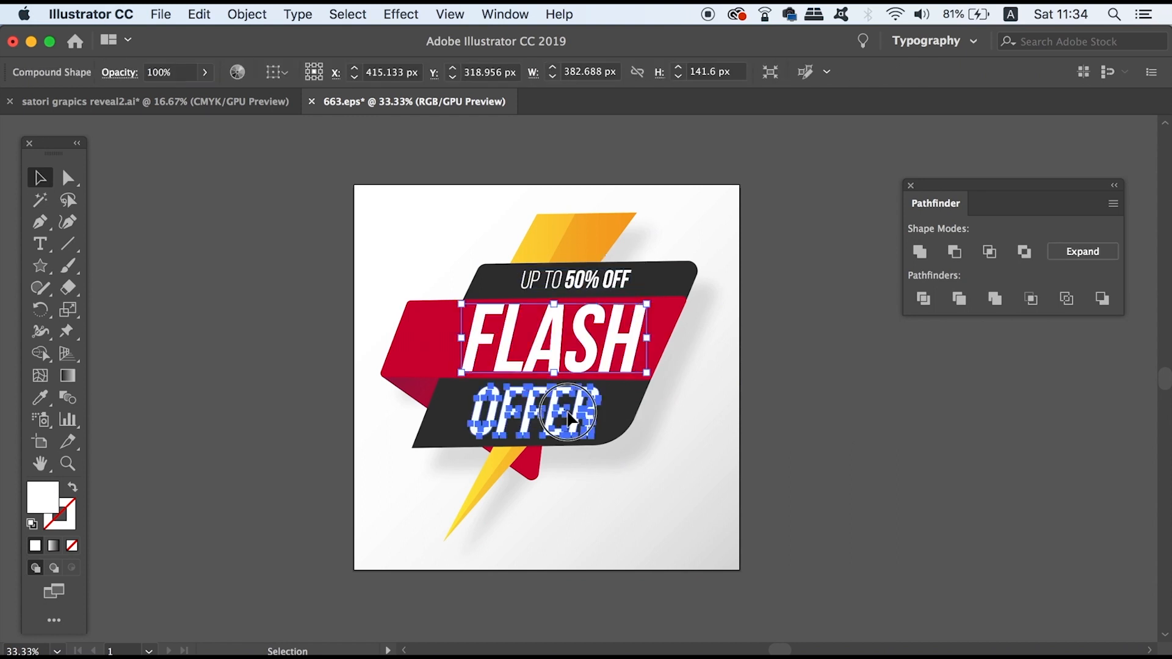
{"action": "left_click", "coordinate": [764, 419]}
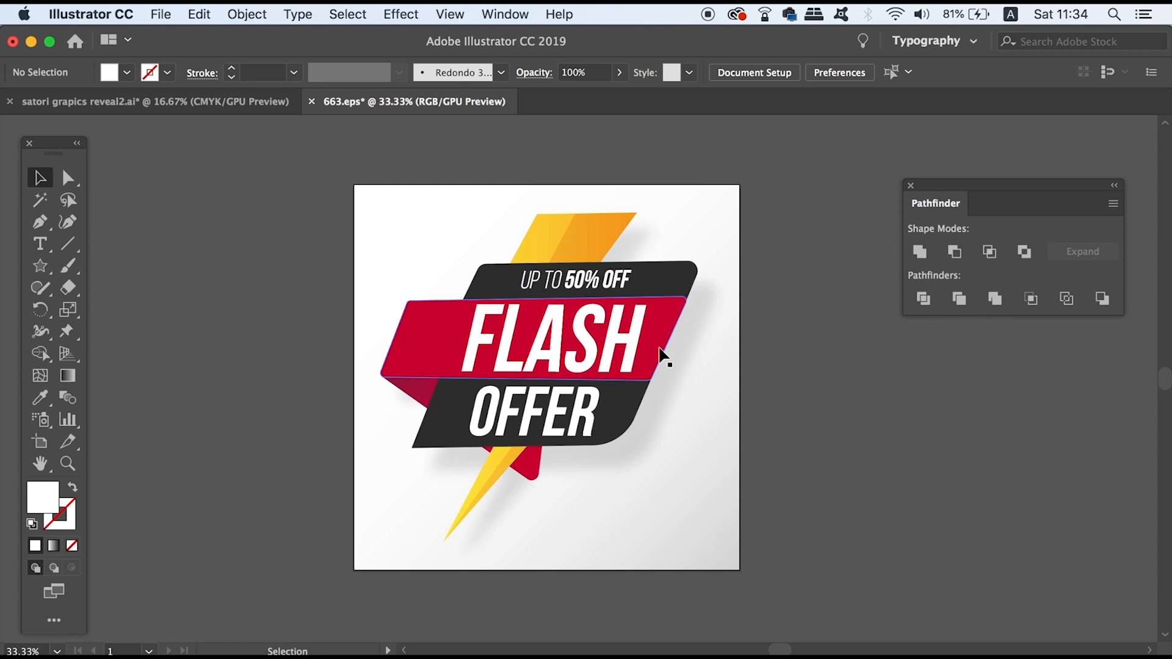
Step: Make a compound shape from the FLASH text on the red ribbon
{"action": "key", "text": "super+a"}
{"action": "left_click", "coordinate": [815, 382]}
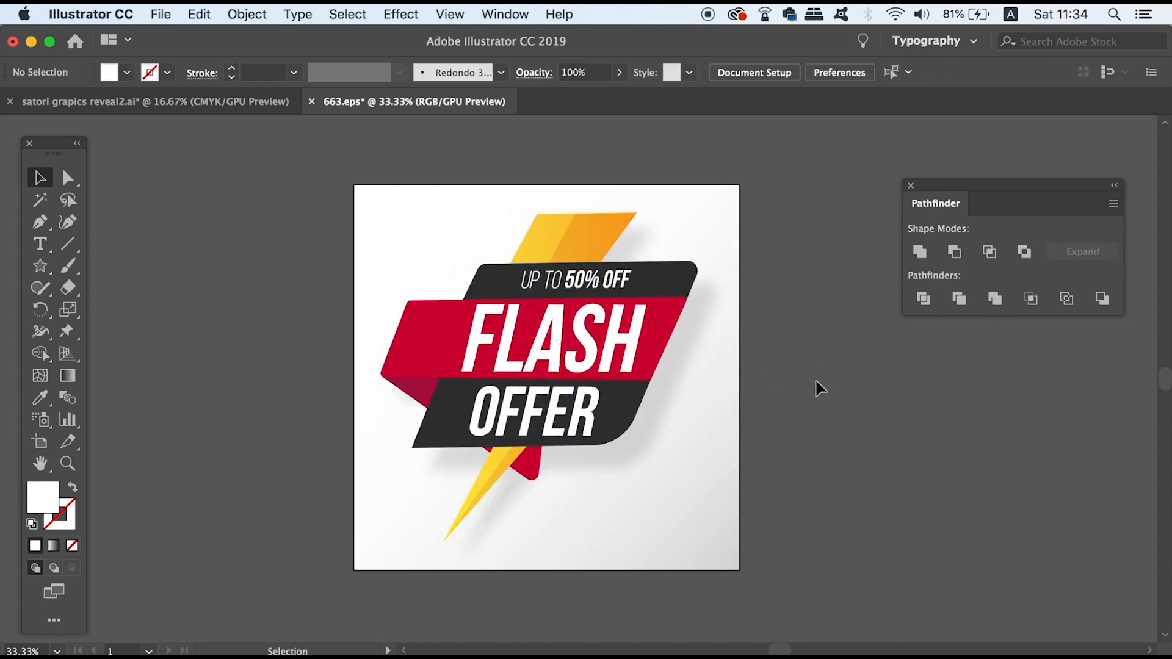
{"action": "left_click", "coordinate": [618, 342]}
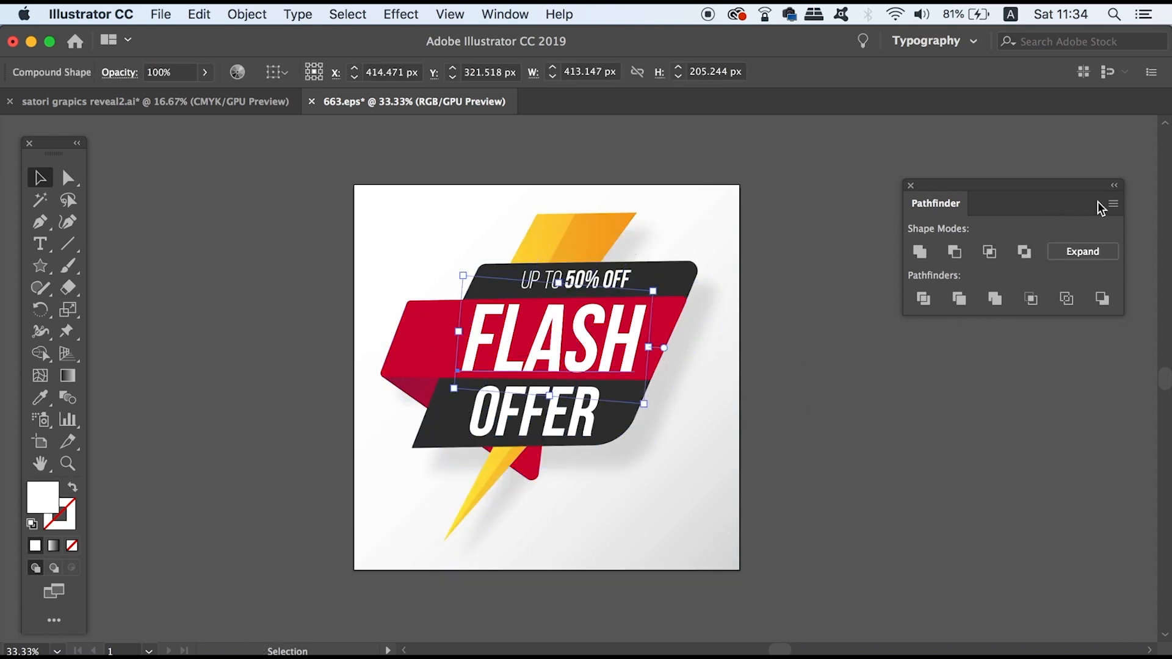
{"action": "left_click", "coordinate": [1114, 203]}
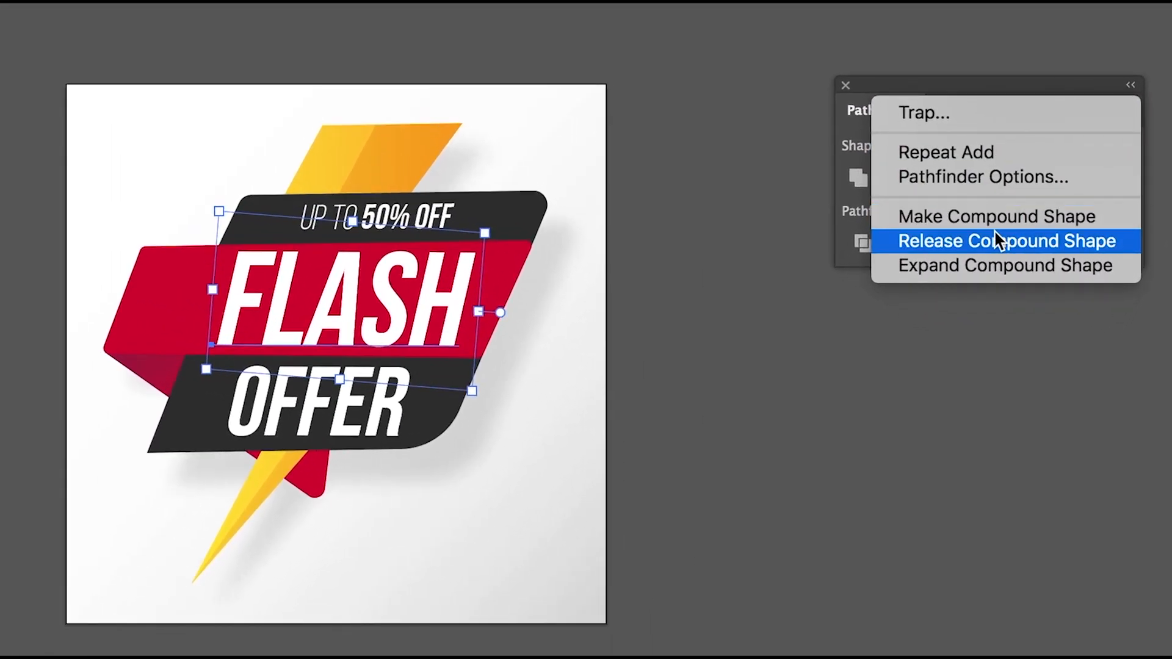
{"action": "left_click", "coordinate": [954, 223]}
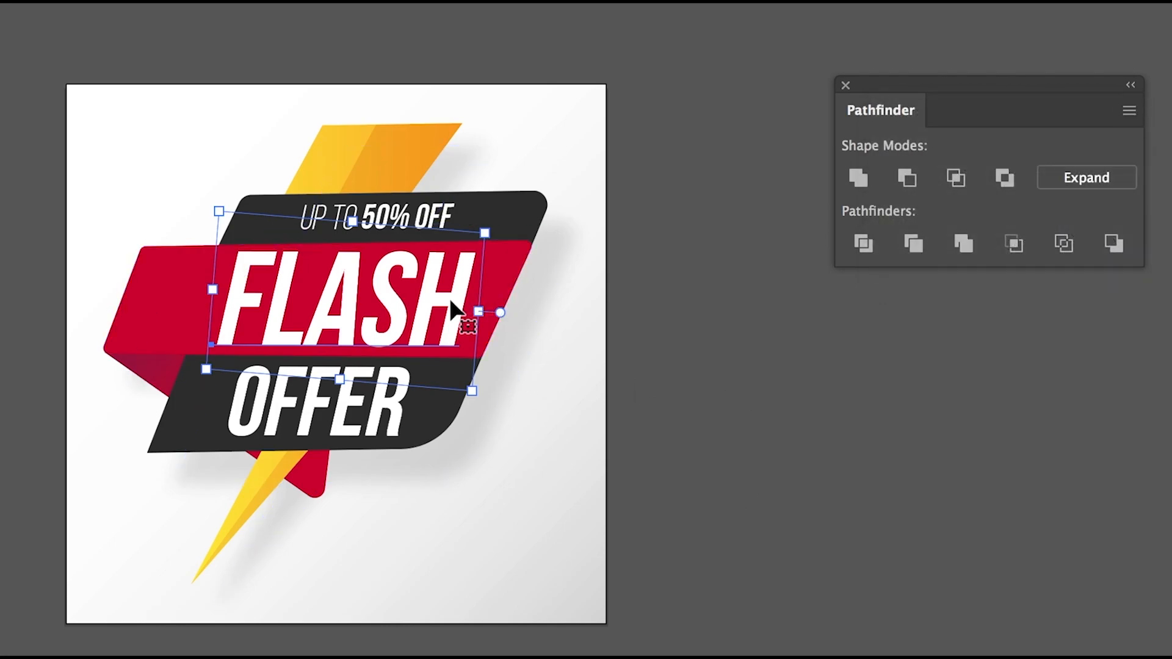